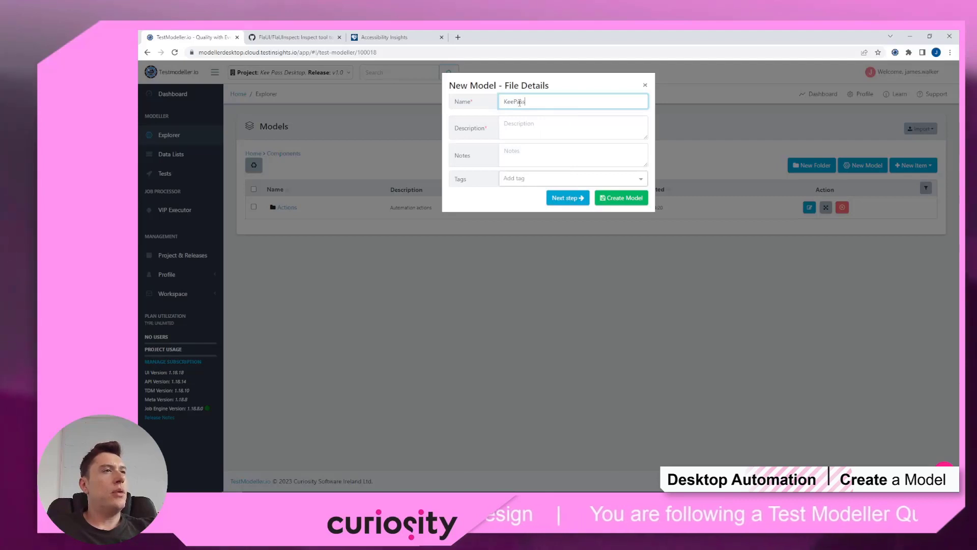
Step: Create a Freestyle model named KeePass and open it for editing
left_click(560, 198)
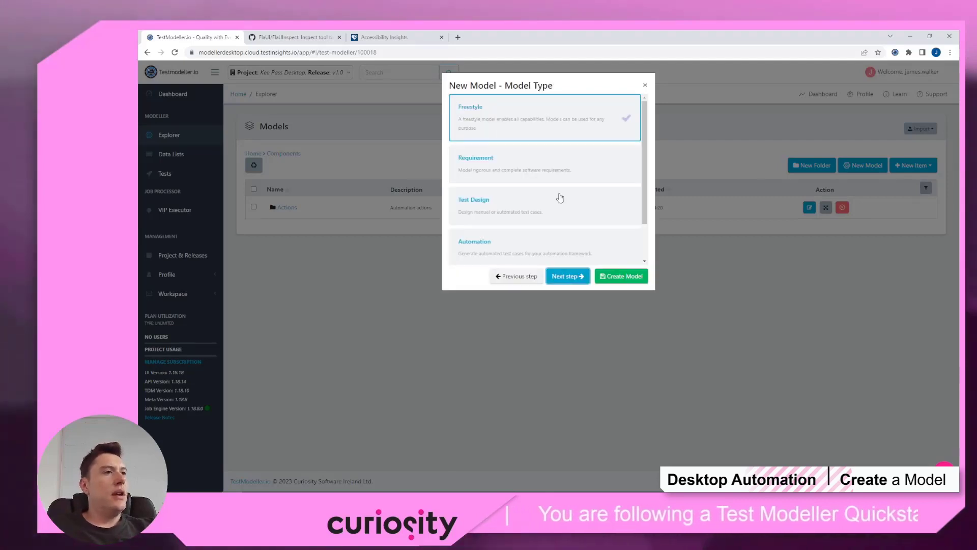
left_click(615, 278)
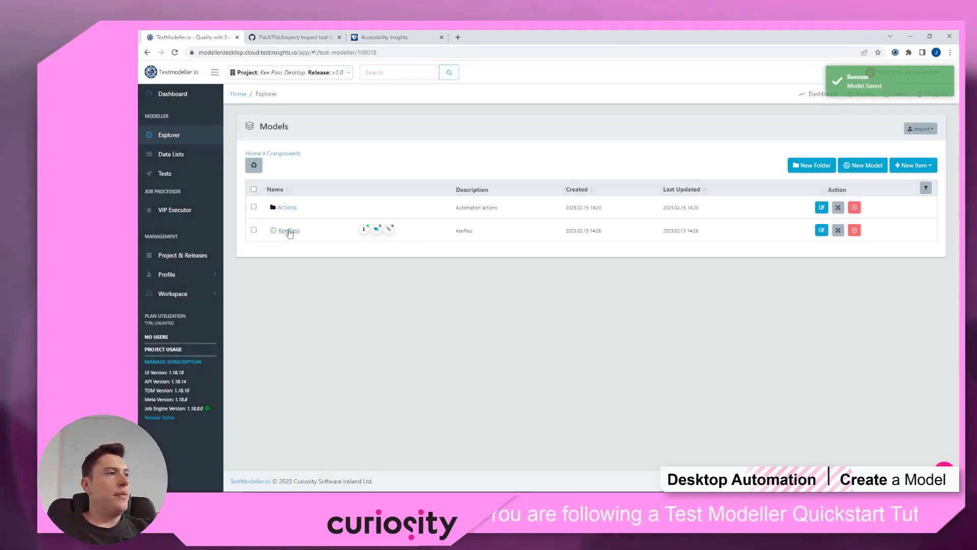
left_click(290, 230)
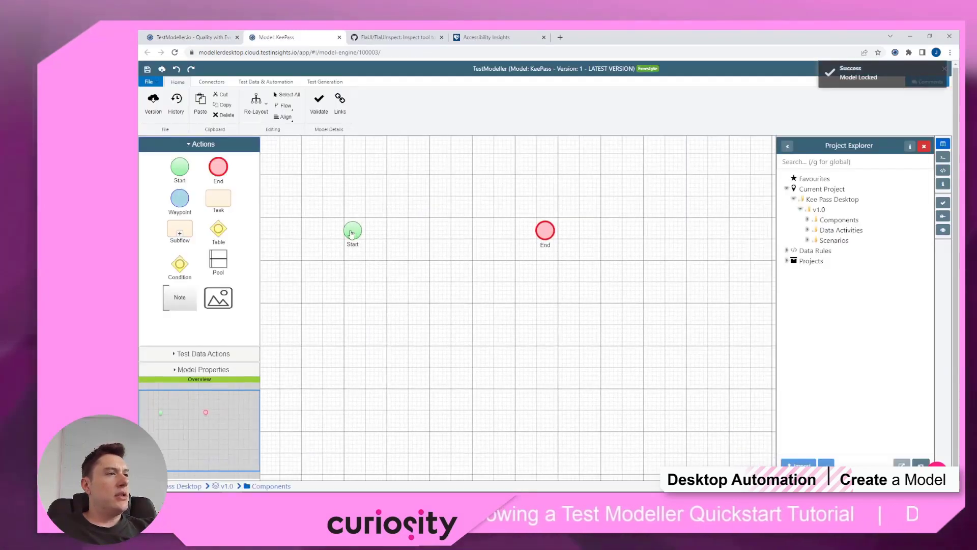
Step: Expand Components > Actions > DesktopActions and start adding an Open Application (String) step after Start
left_click(351, 233)
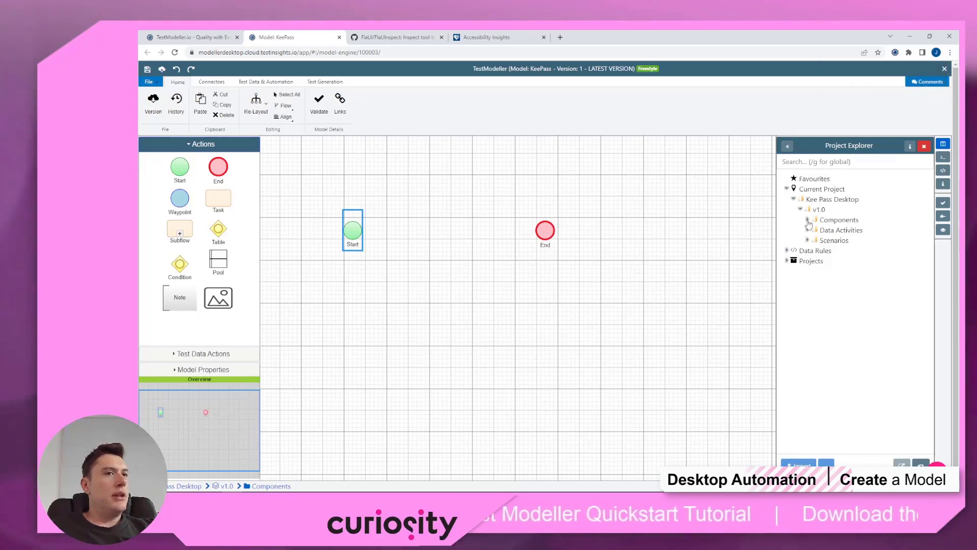
left_click(807, 220)
left_click(814, 241)
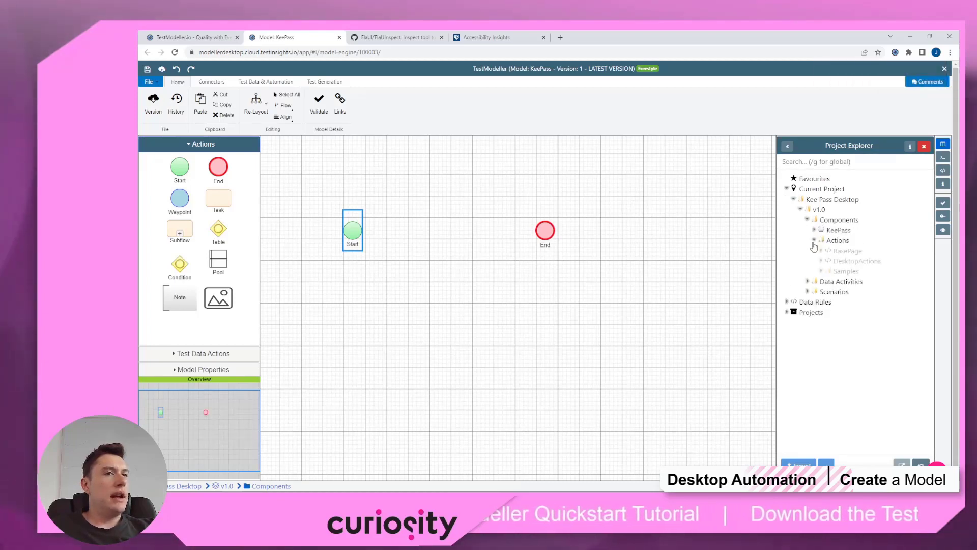
left_click(821, 261)
scroll(897, 330, "down", 5)
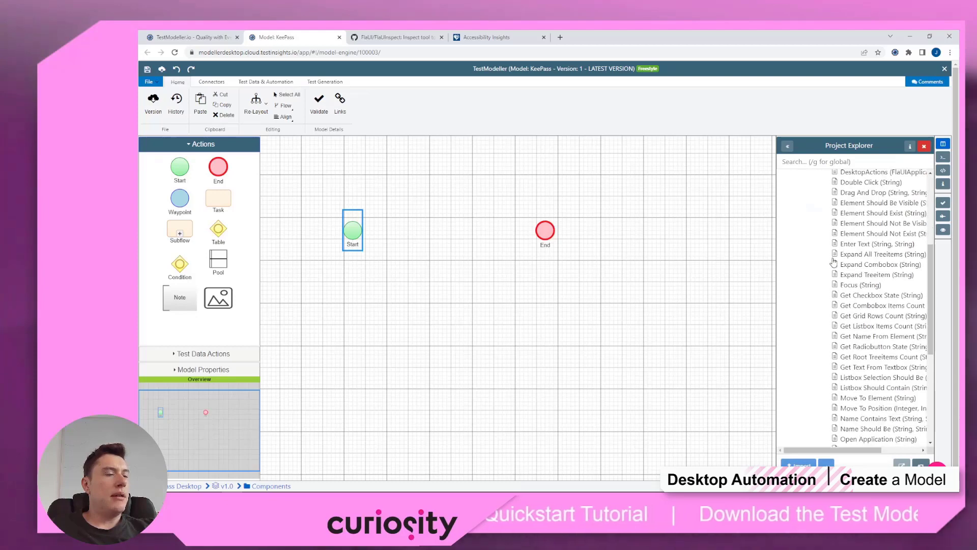
scroll(897, 329, "down", 4)
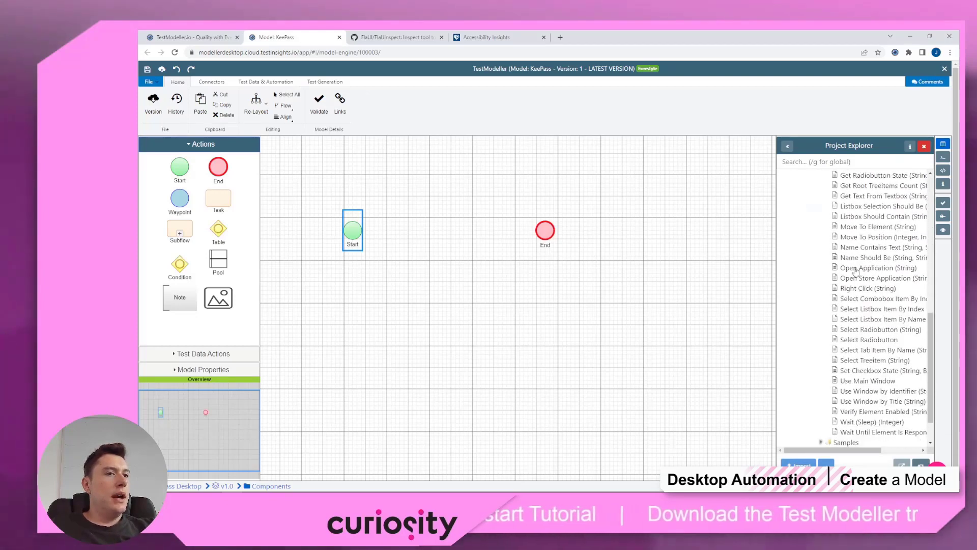
double_click(872, 268)
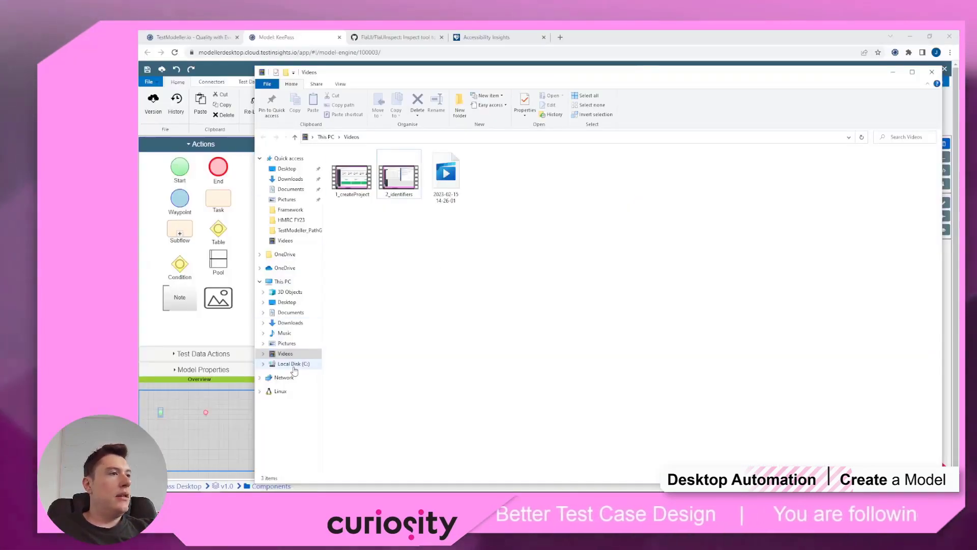
Step: Browse Local Disk (C:) to the KeePass Password Safe 2 folder and select the KeePass application
left_click(294, 365)
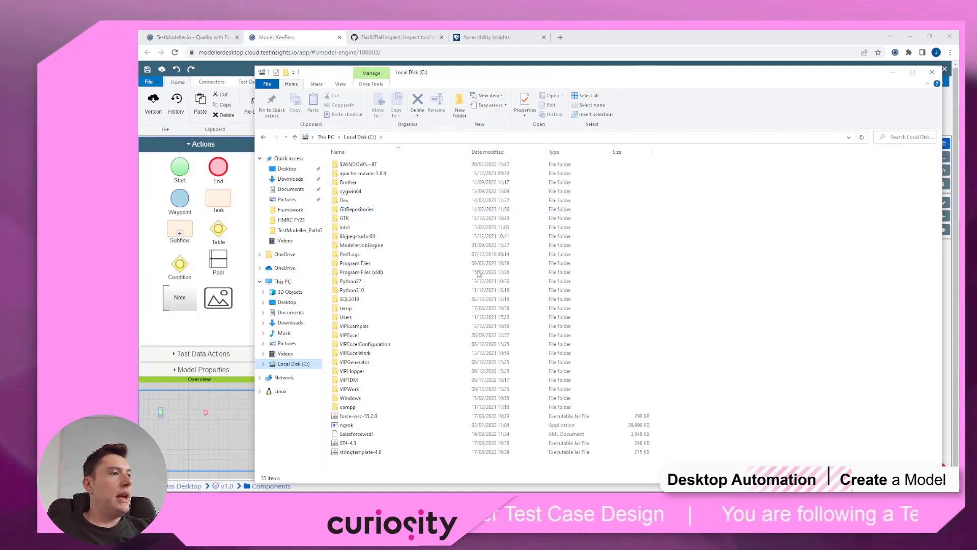
double_click(392, 272)
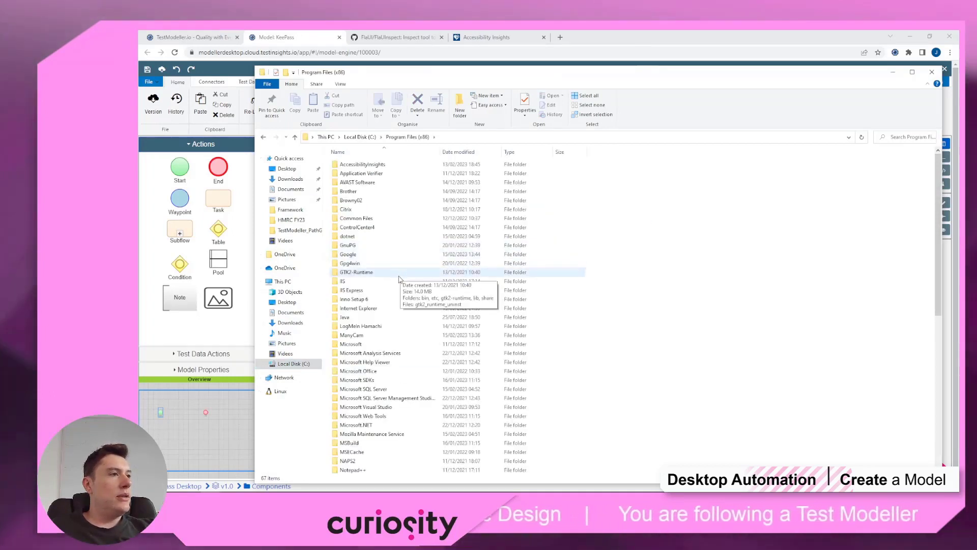
scroll(399, 279, "down", 3)
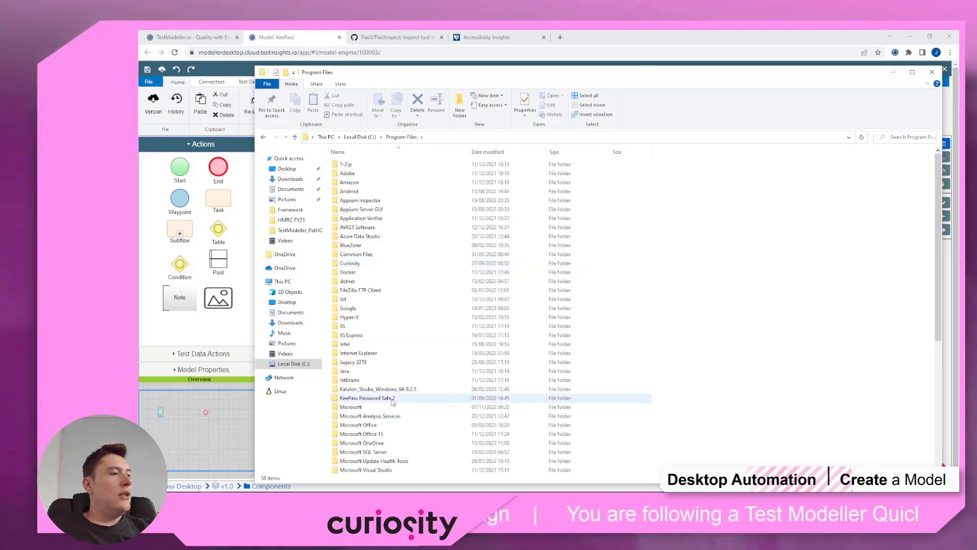
double_click(392, 403)
left_click(372, 209)
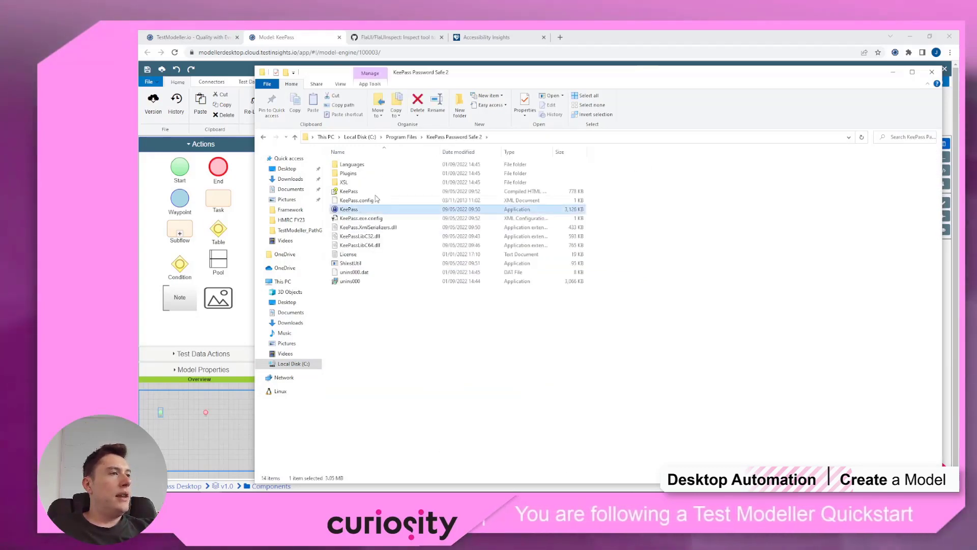
Step: Put the full KeePass.exe path in the address bar, ready to copy
left_click(555, 137)
type("\\KeePass Password Safe 2\\")
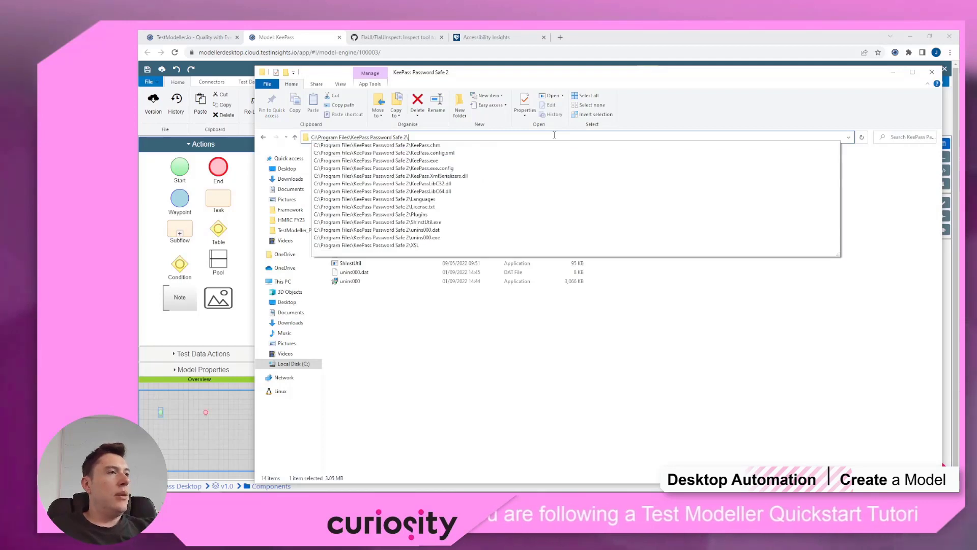
key("Down")
key("Down")
key("Down")
key("Return")
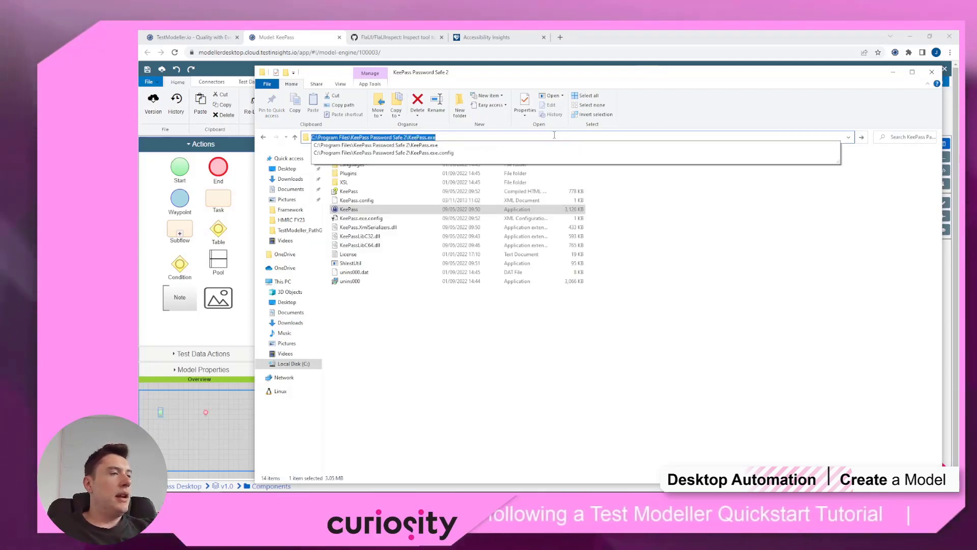
Step: Set the Open Application value to C:\\Program Files\\KeePass Password Safe 2\\KeePass.exe and save
left_click(634, 40)
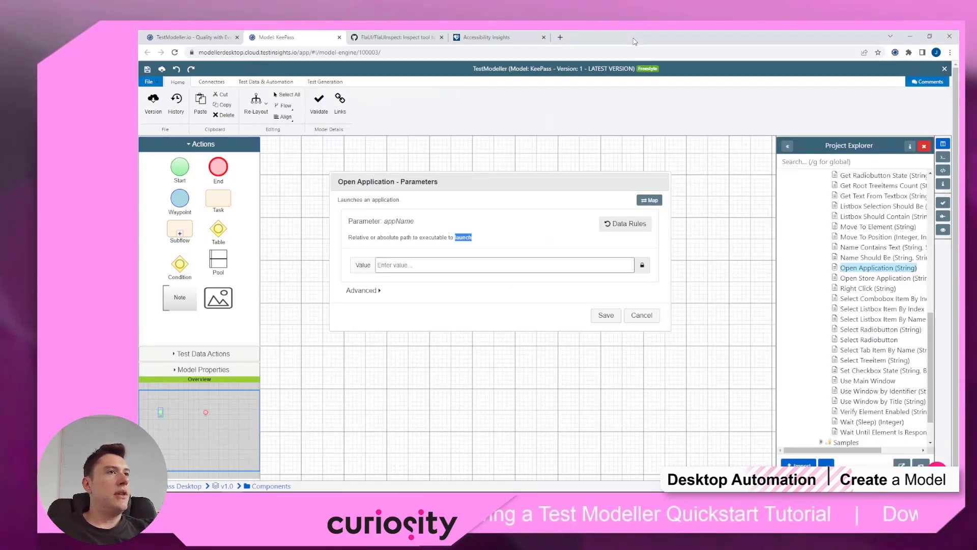
left_click(479, 267)
left_click(482, 293)
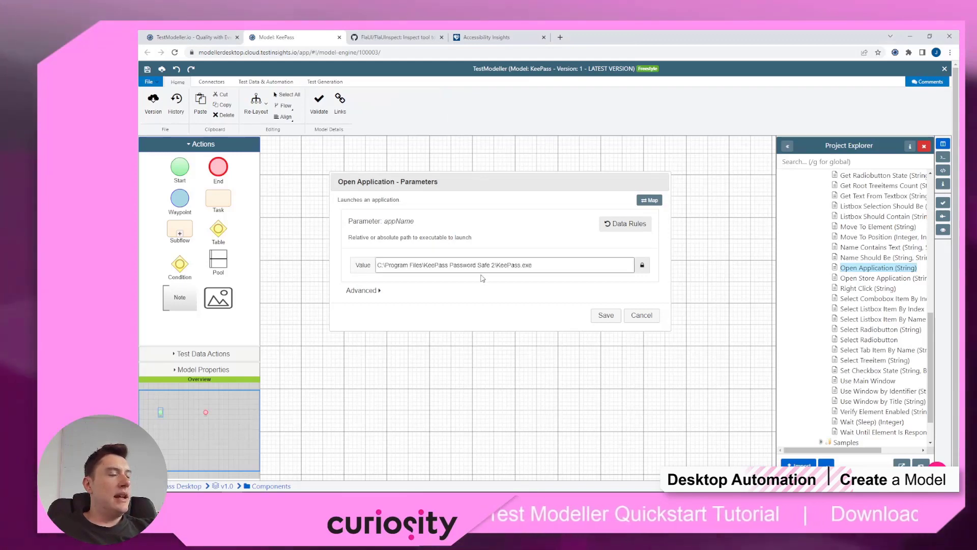
left_click(497, 266)
type("\\")
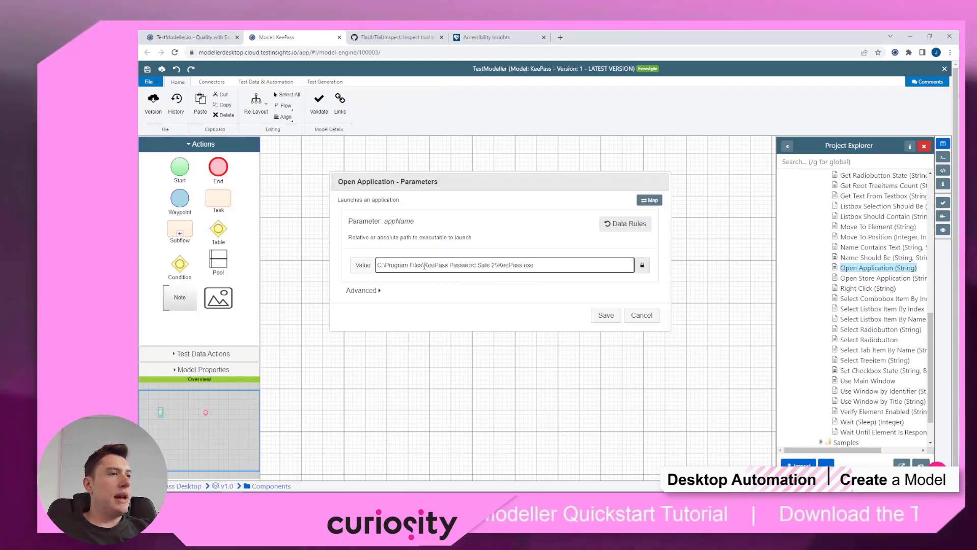
left_click(384, 265)
type("\\")
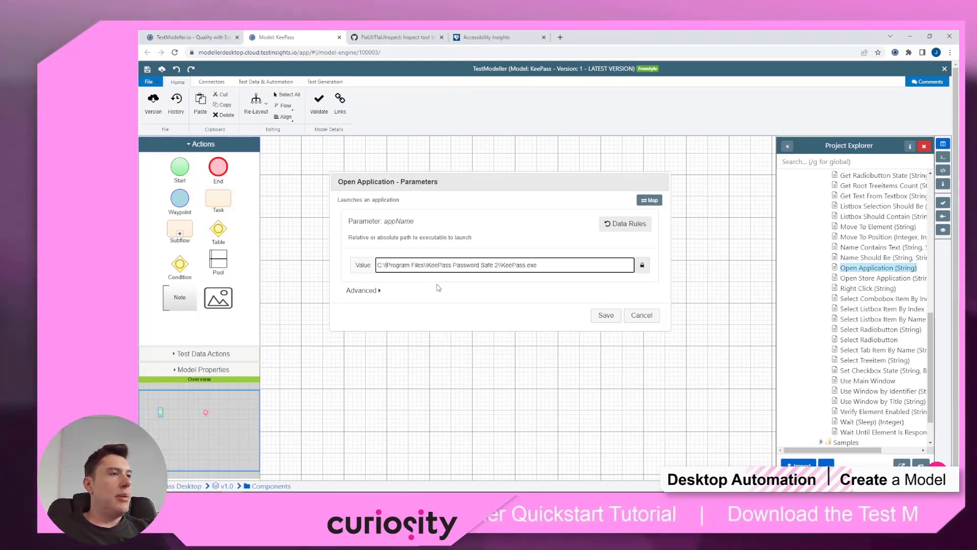
left_click(605, 315)
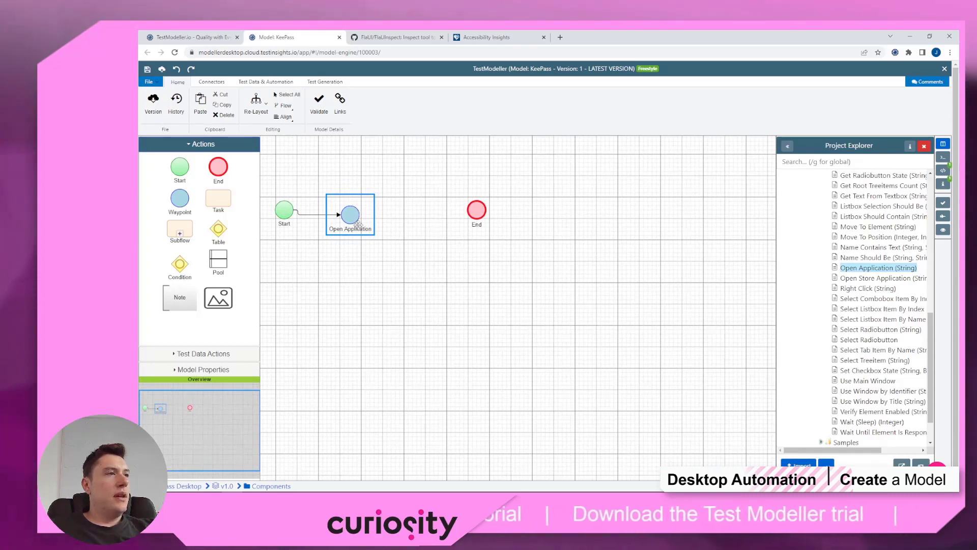
Step: Inspect KeePass's New Database button and its Name value in FlaUInspect, then open the automation docs
mouse_move(307, 490)
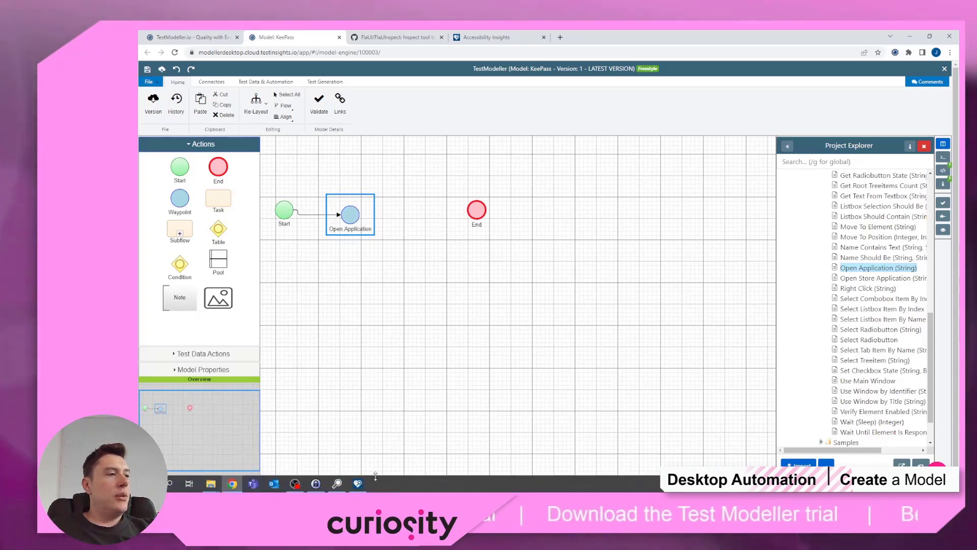
left_click(316, 483)
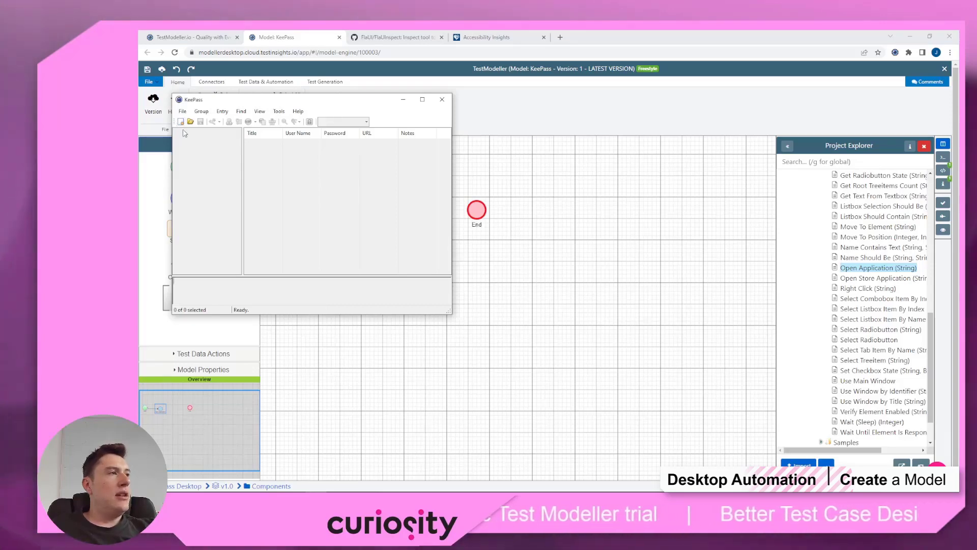
mouse_move(388, 488)
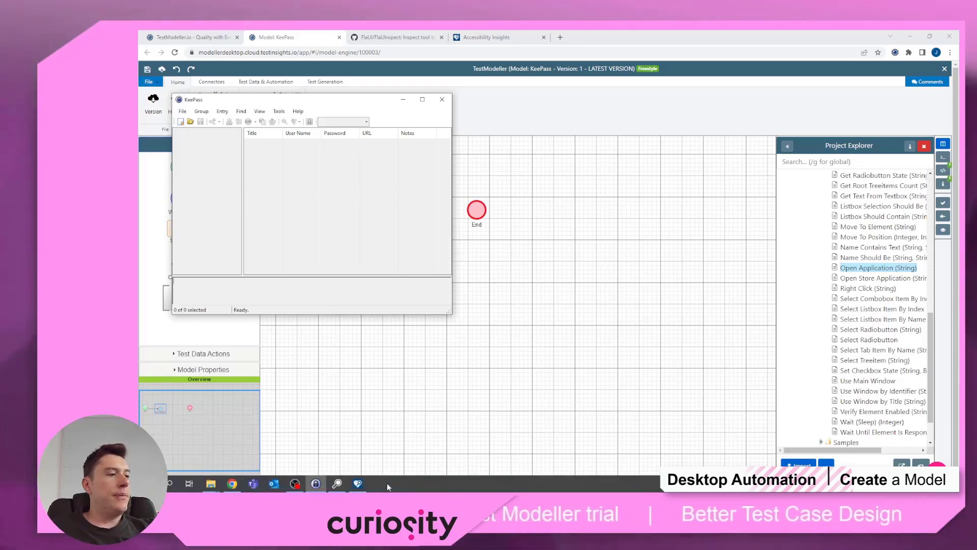
left_click(337, 482)
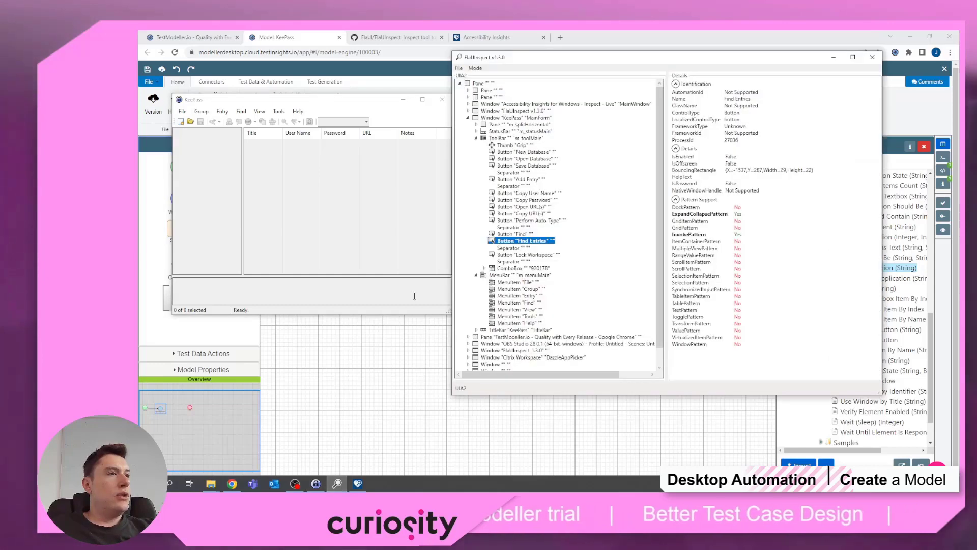
left_click(525, 152)
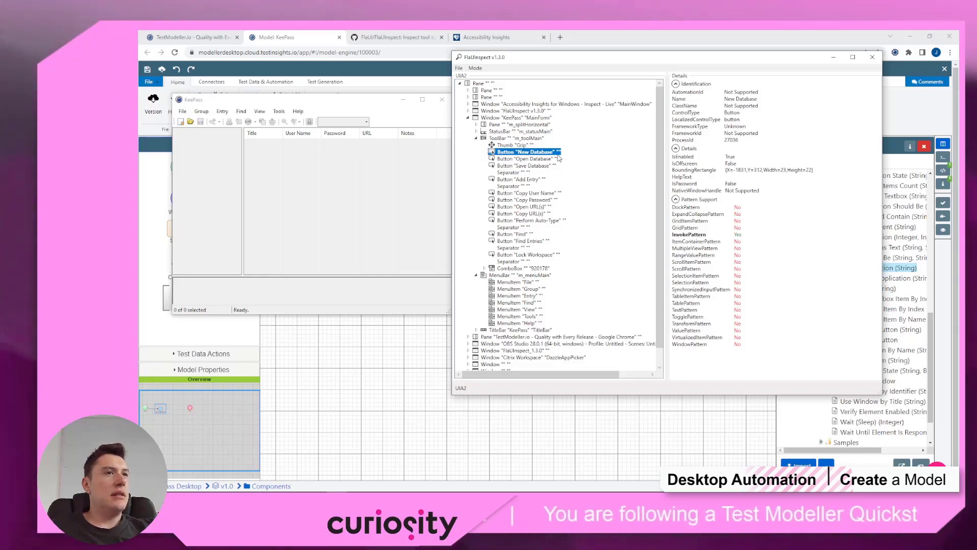
left_click(737, 99)
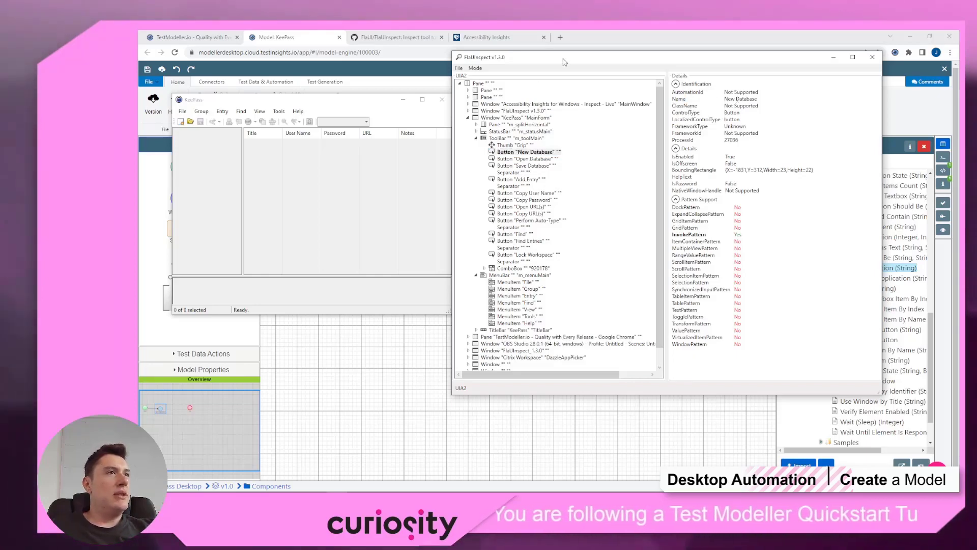
left_click(559, 38)
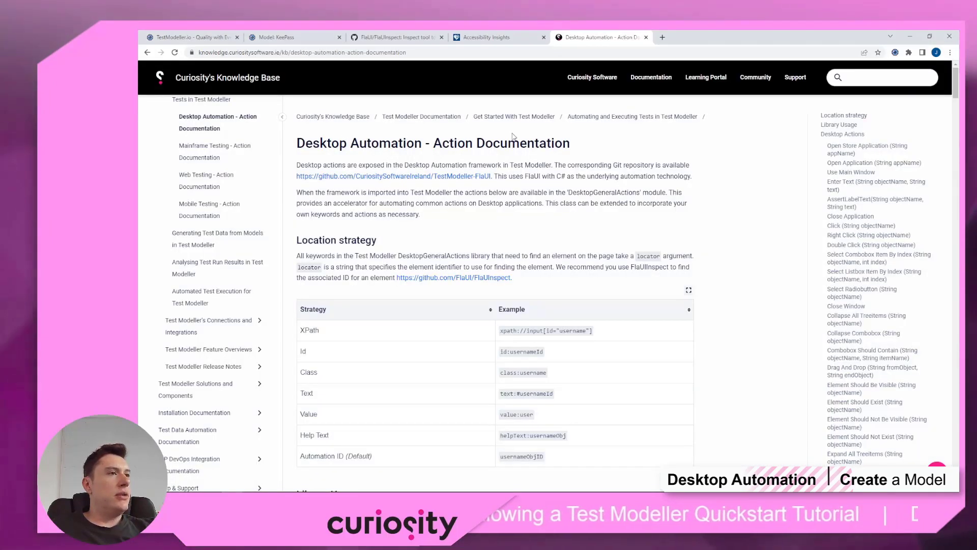
Step: Review the xpath locator strategy in the Desktop Automation docs, then return to the KeePass model
scroll(358, 280, "down", 2)
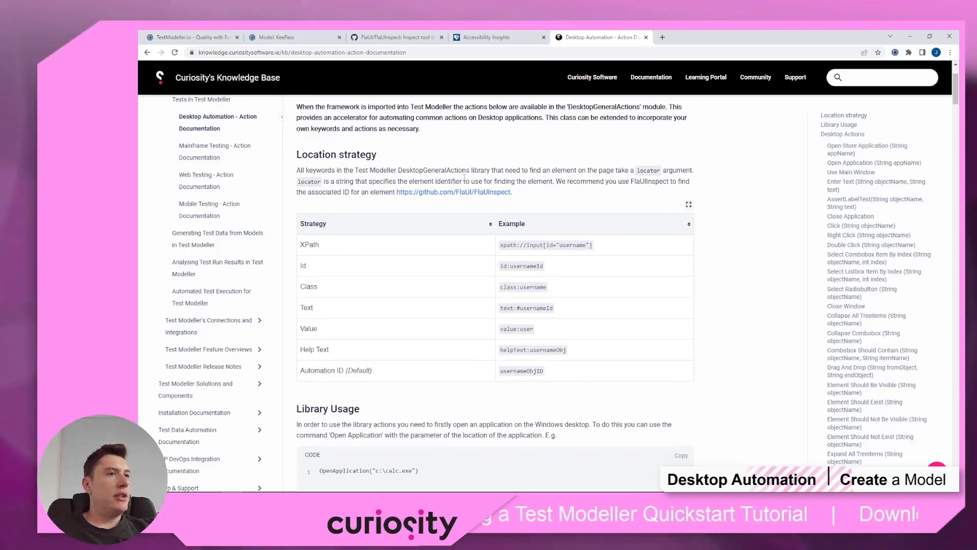
scroll(545, 172, "down", 2)
scroll(315, 281, "up", 2)
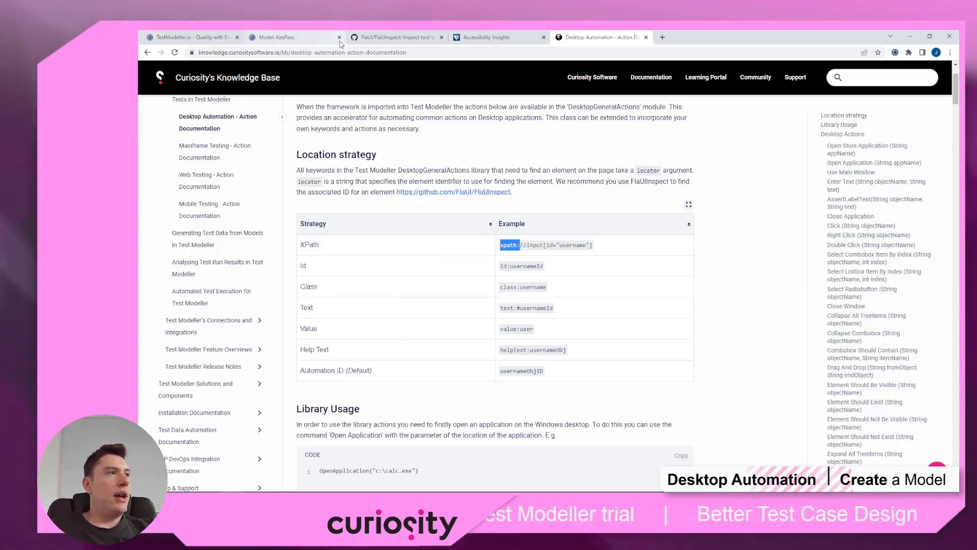
left_click(310, 40)
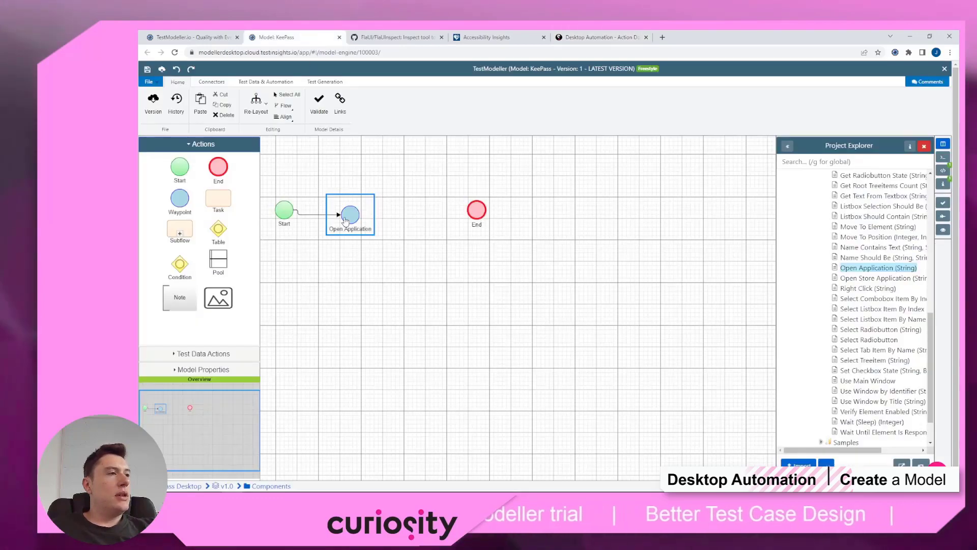
scroll(845, 267, "up", 5)
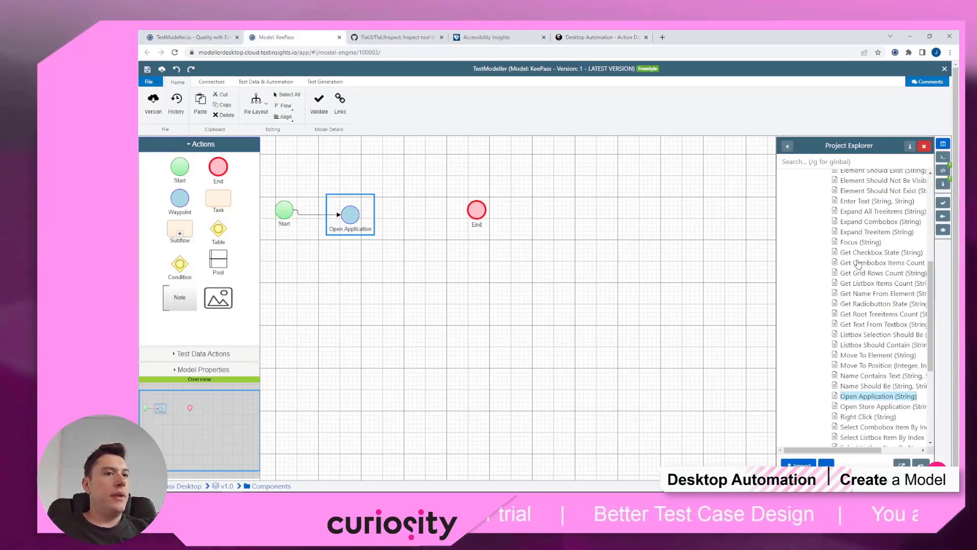
scroll(844, 267, "down", 6)
scroll(850, 267, "up", 10)
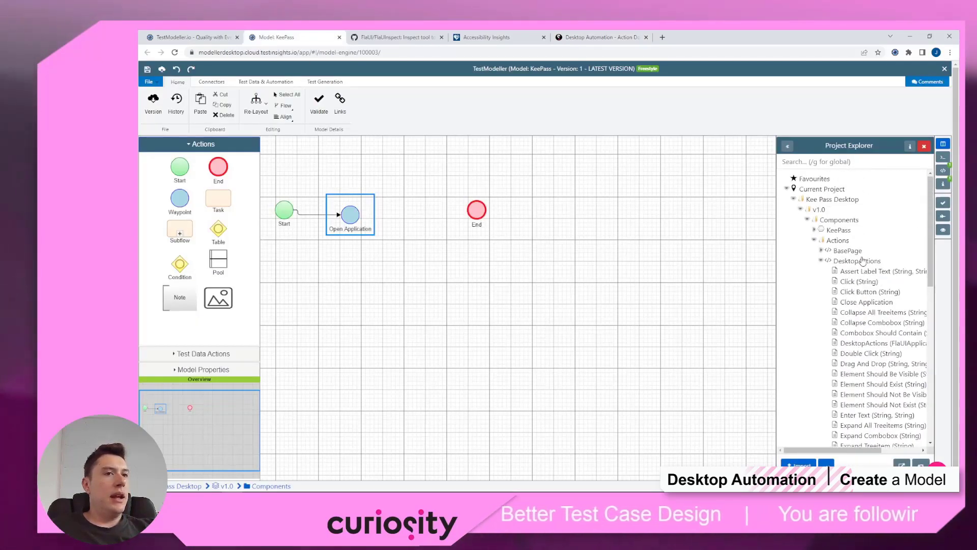
double_click(859, 283)
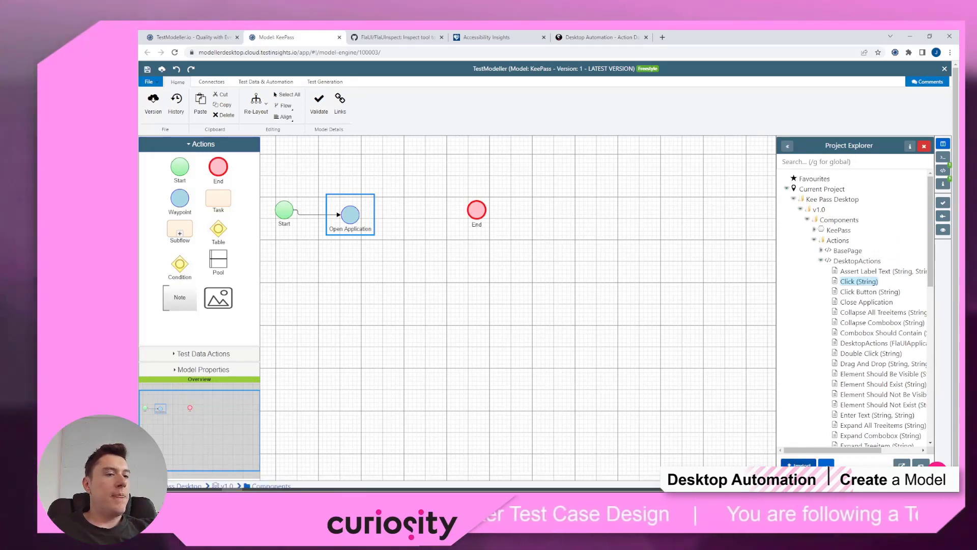
left_click(419, 256)
type("xpath")
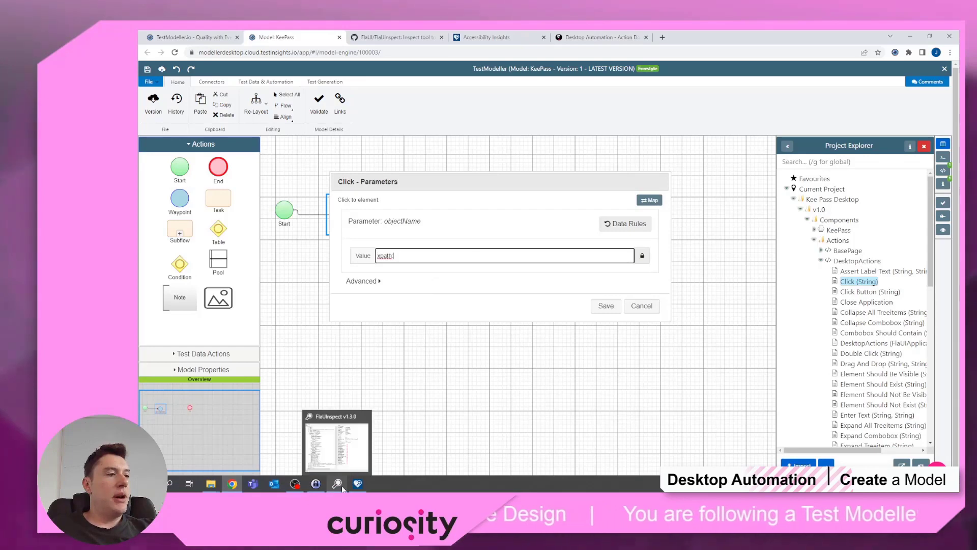
left_click(340, 486)
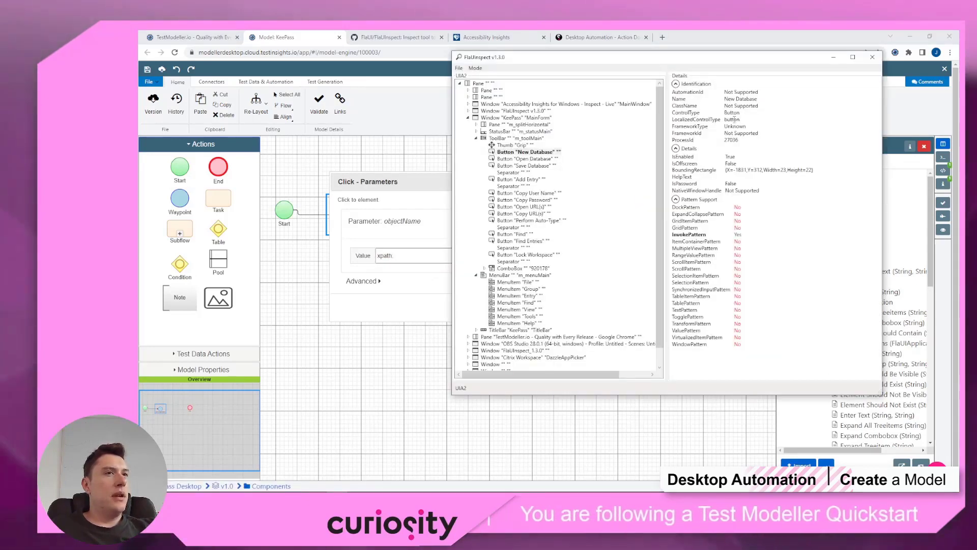
triple_click(734, 99)
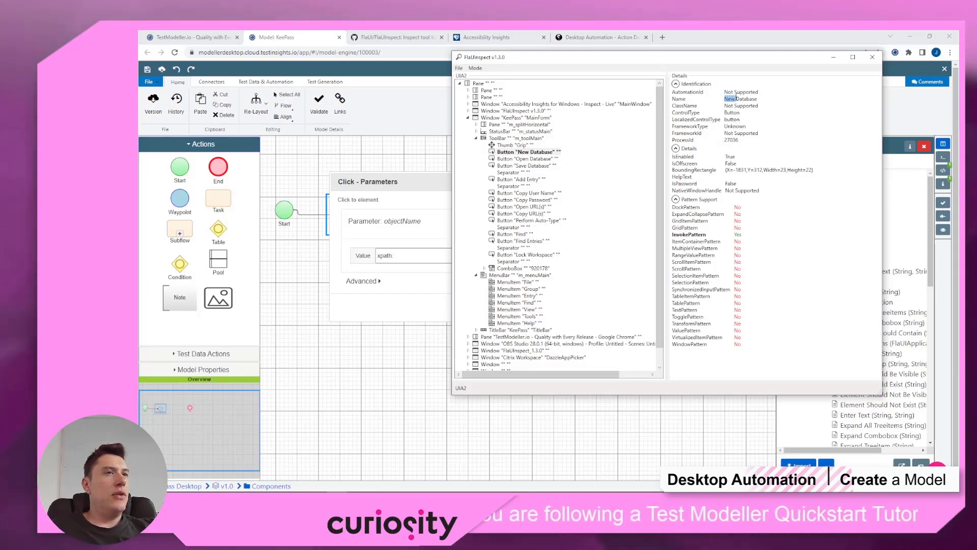
left_click(433, 254)
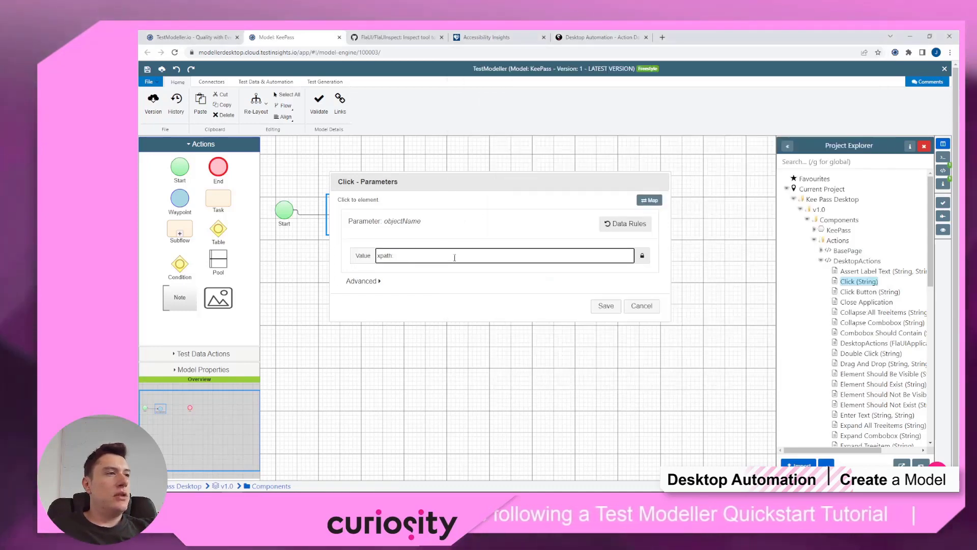
type("///Button")
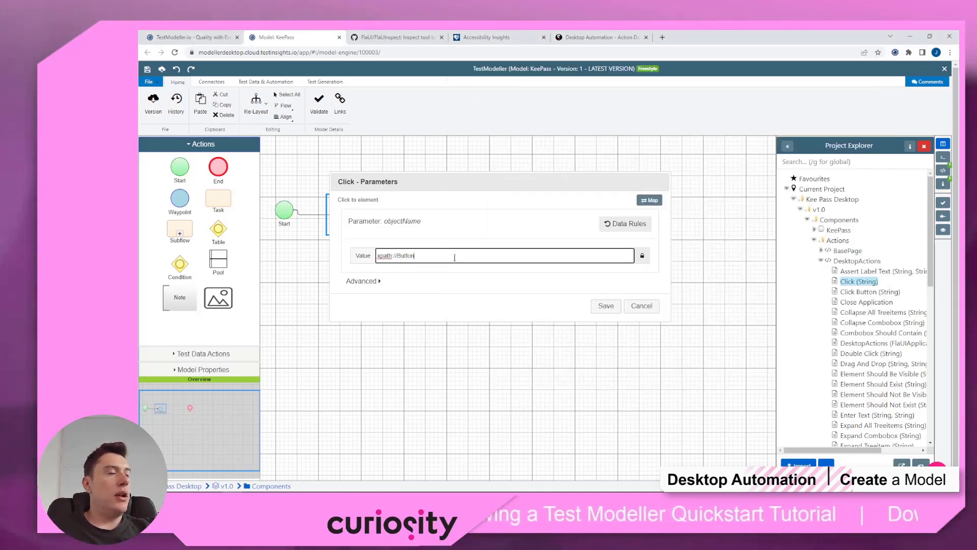
type("[@name")
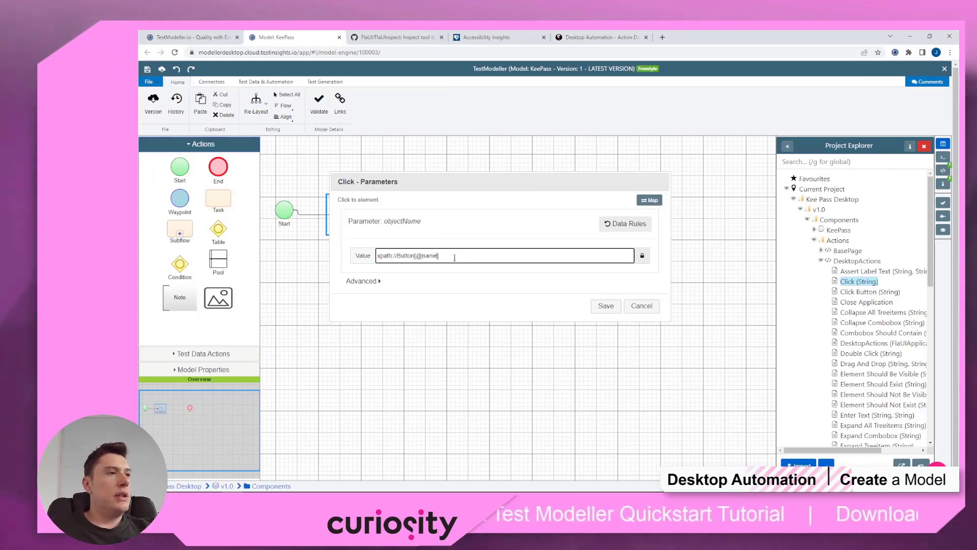
type("='New Database")
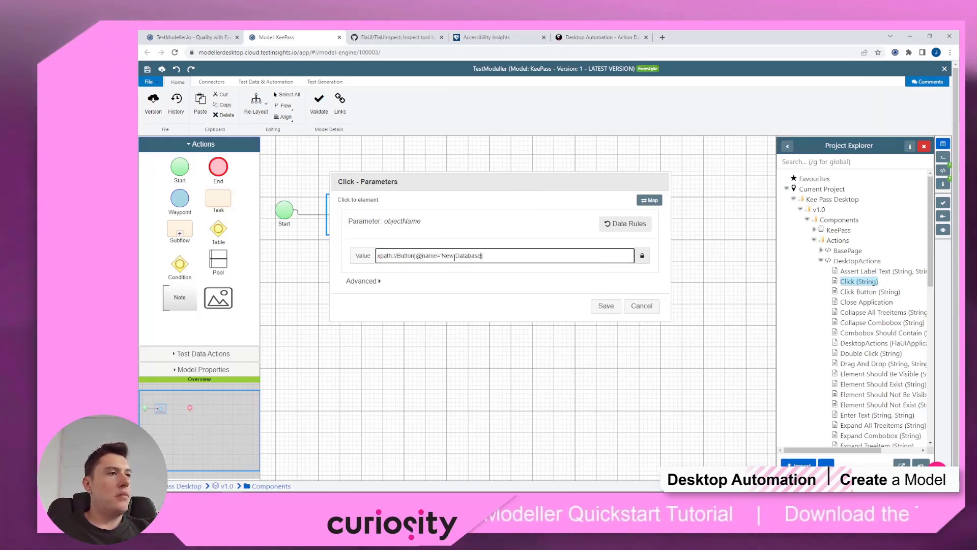
type("'")
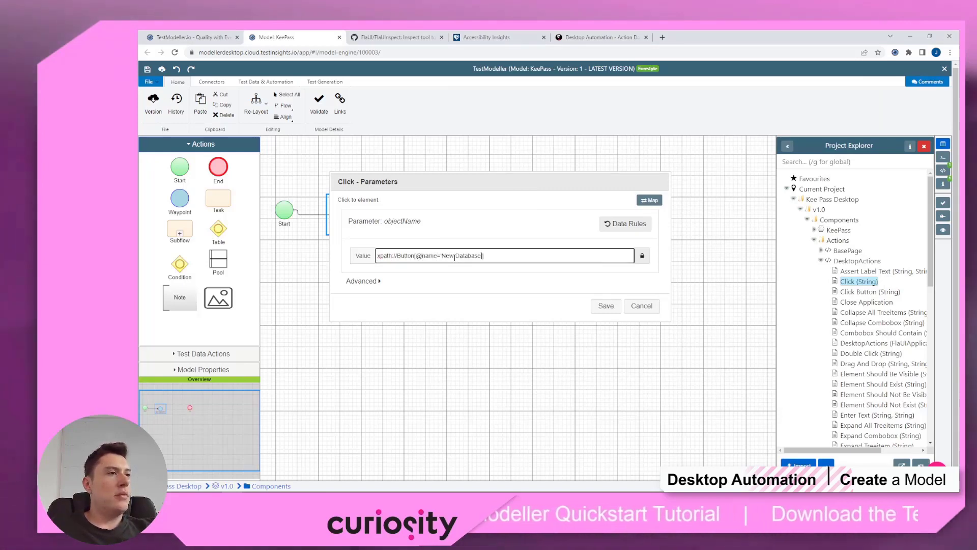
left_click(606, 305)
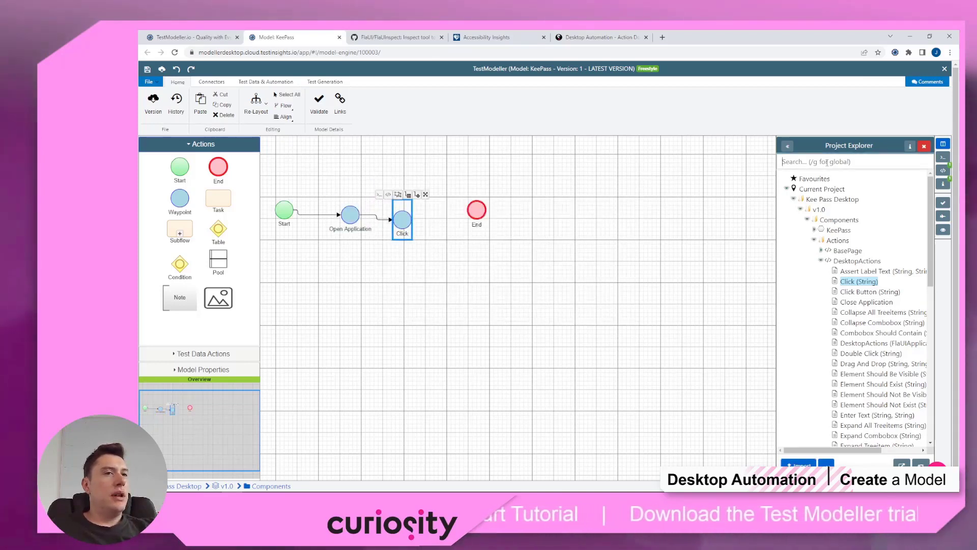
Step: Add a Close Application step after the Click step and rename it Click New Database
type("Close")
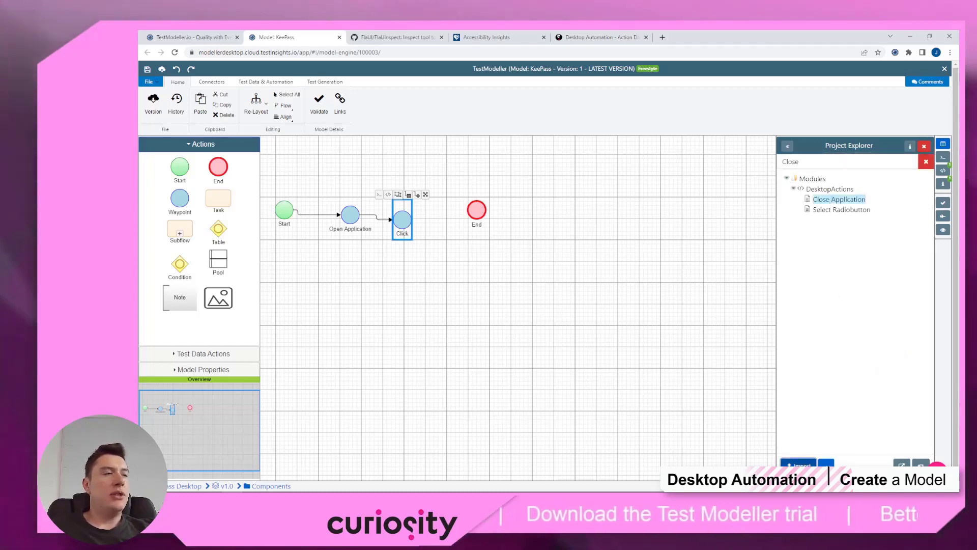
left_click_drag(407, 202, 482, 204)
left_click(410, 237)
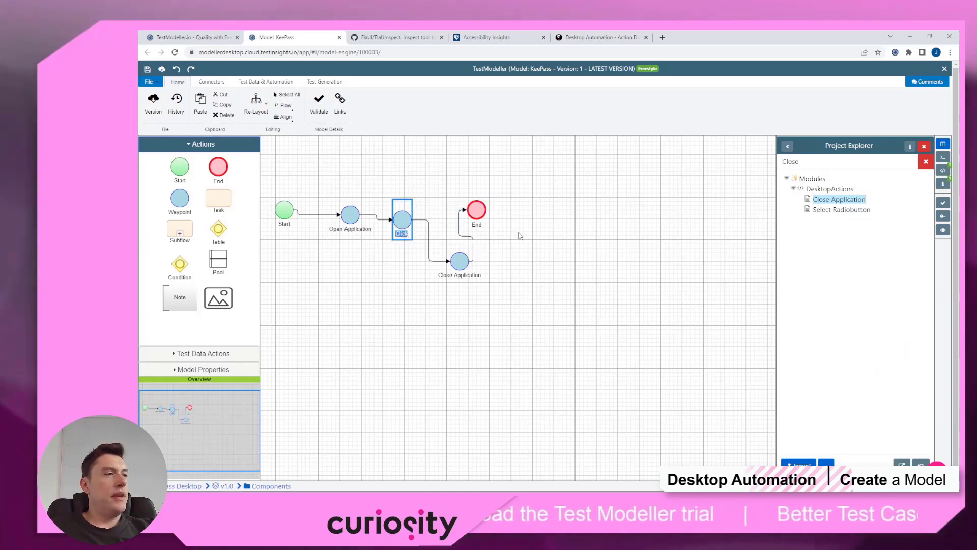
type("New Dat")
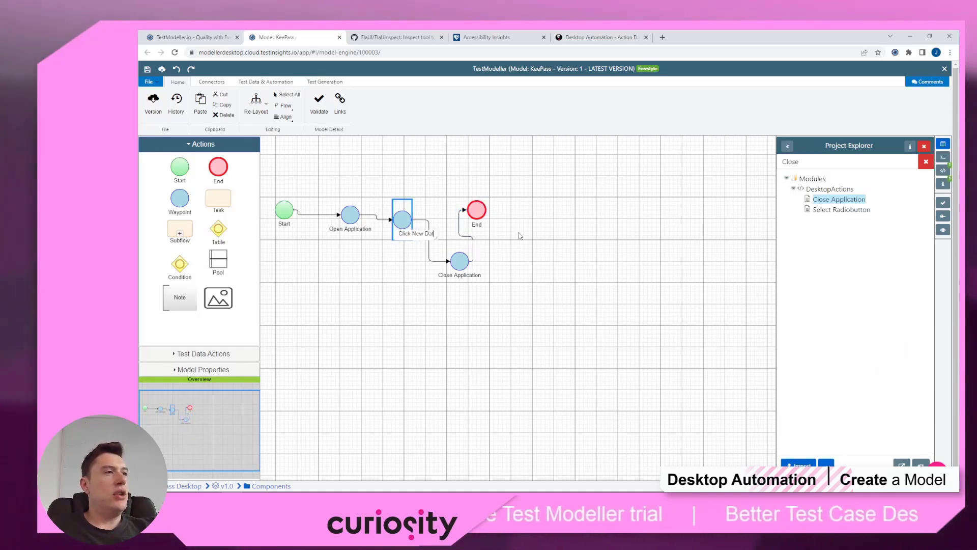
type("abase")
left_click(520, 236)
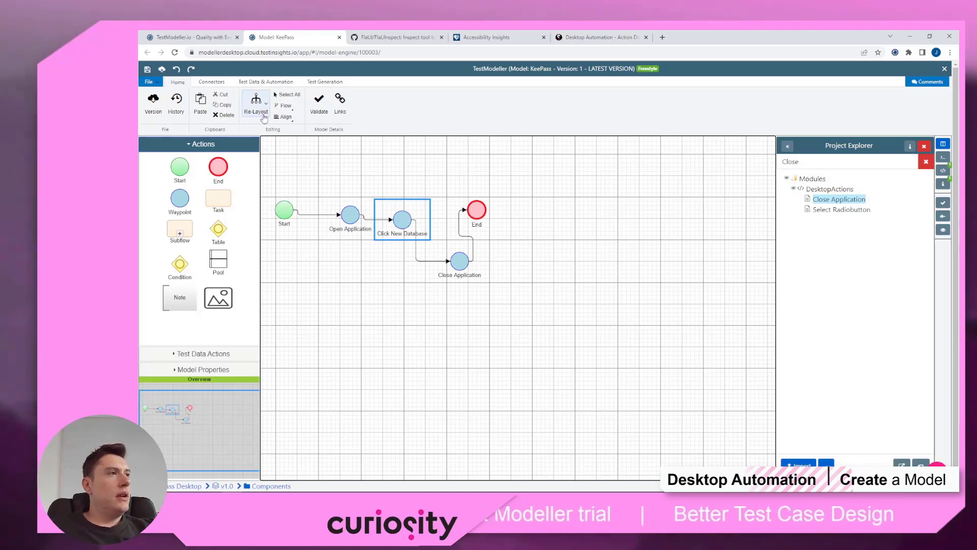
Step: Re-layout the flow into one horizontal row and generate test paths
left_click(263, 118)
left_click(267, 141)
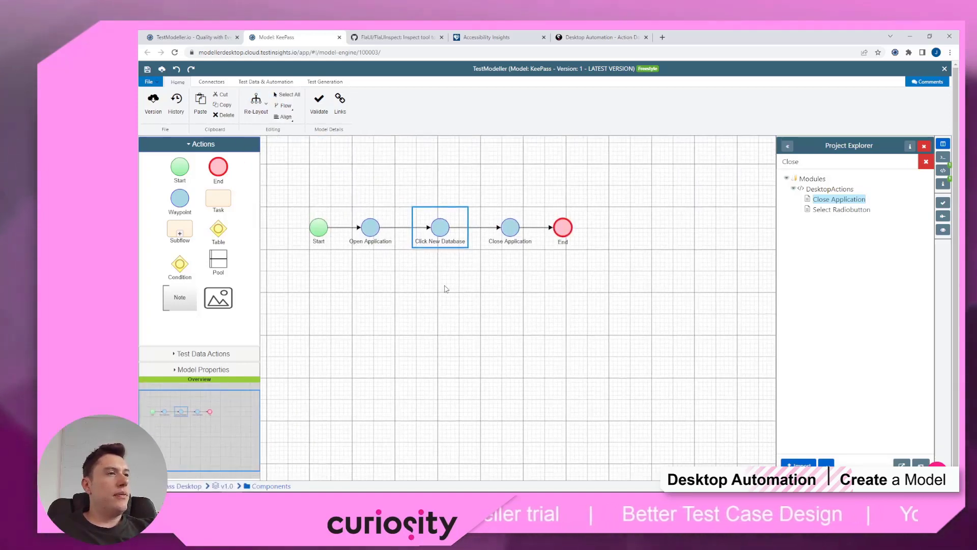
left_click(946, 220)
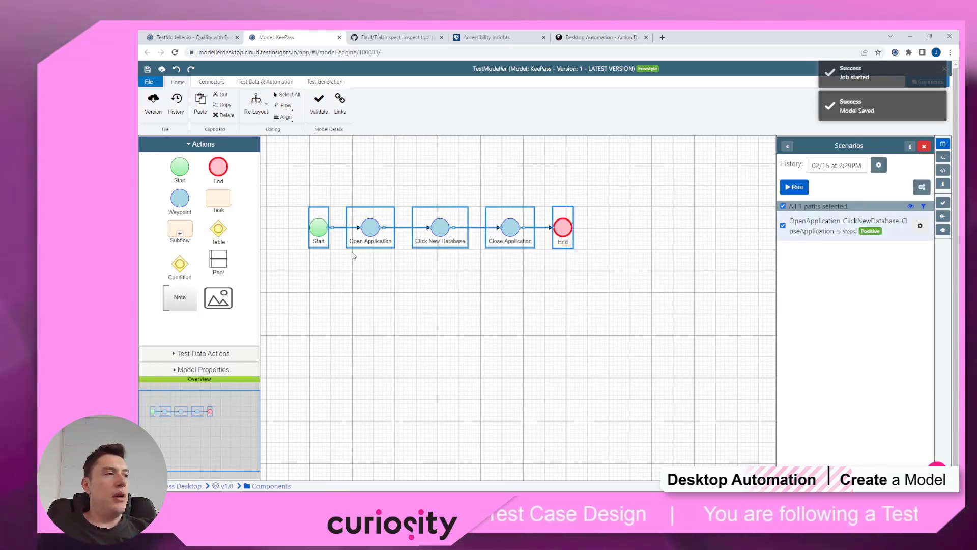
Step: Export the generated path as Automation Code and open the downloaded SourceCode.zip
left_click(794, 187)
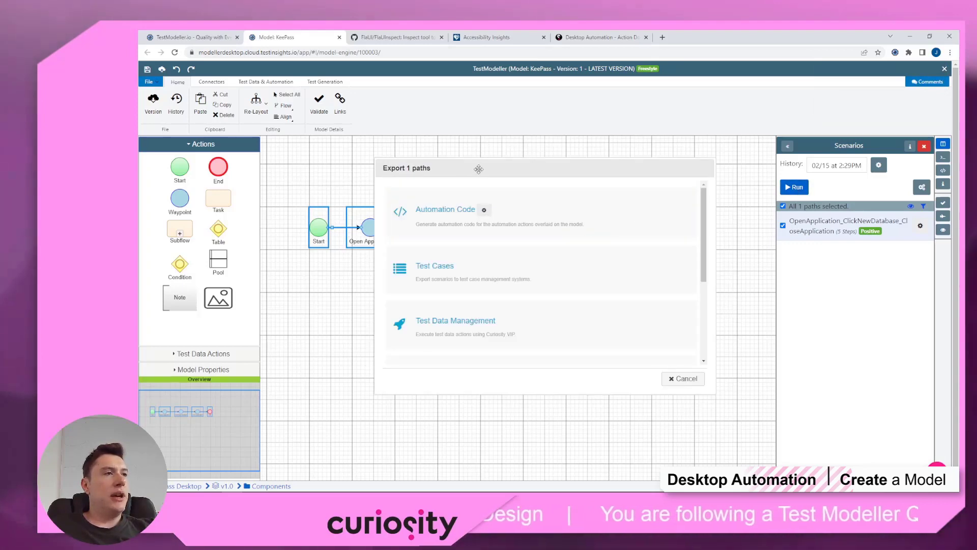
left_click(464, 191)
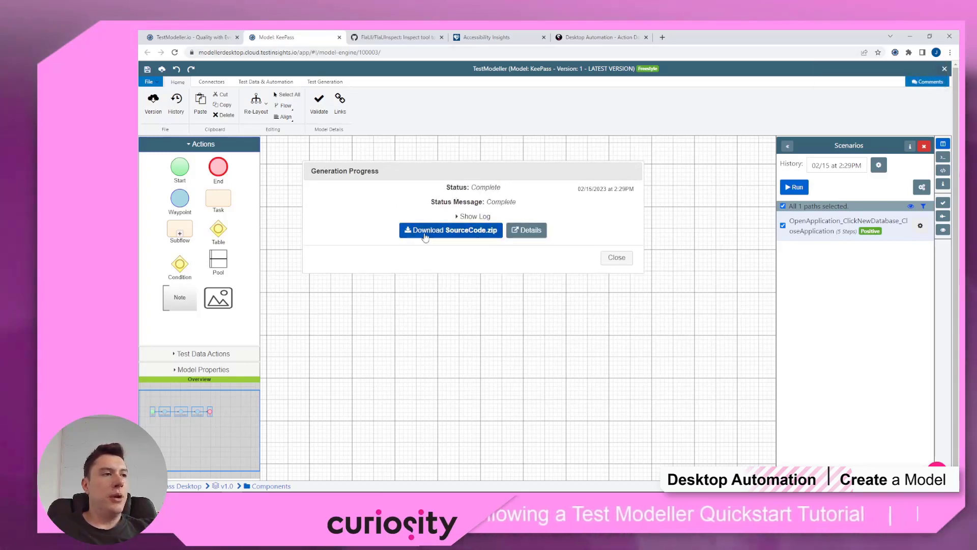
left_click(426, 236)
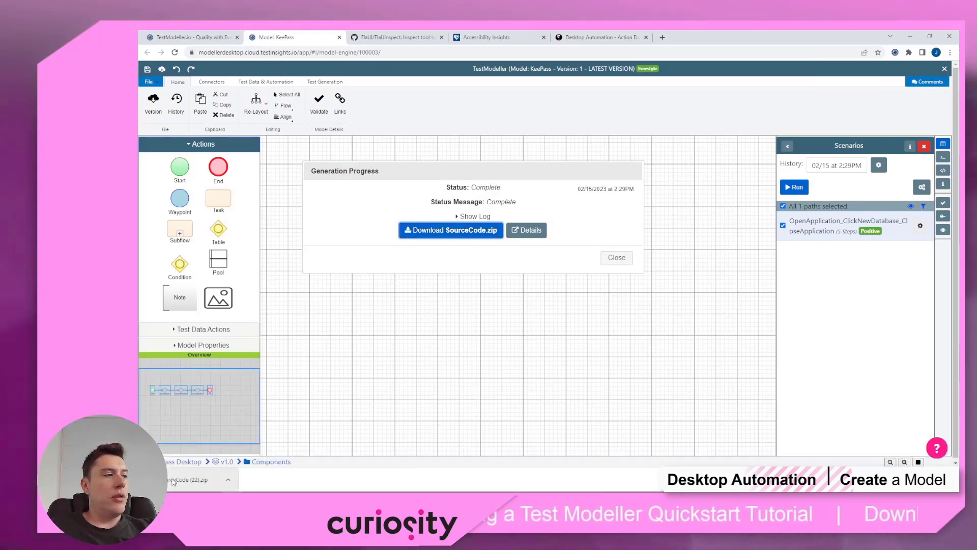
double_click(349, 135)
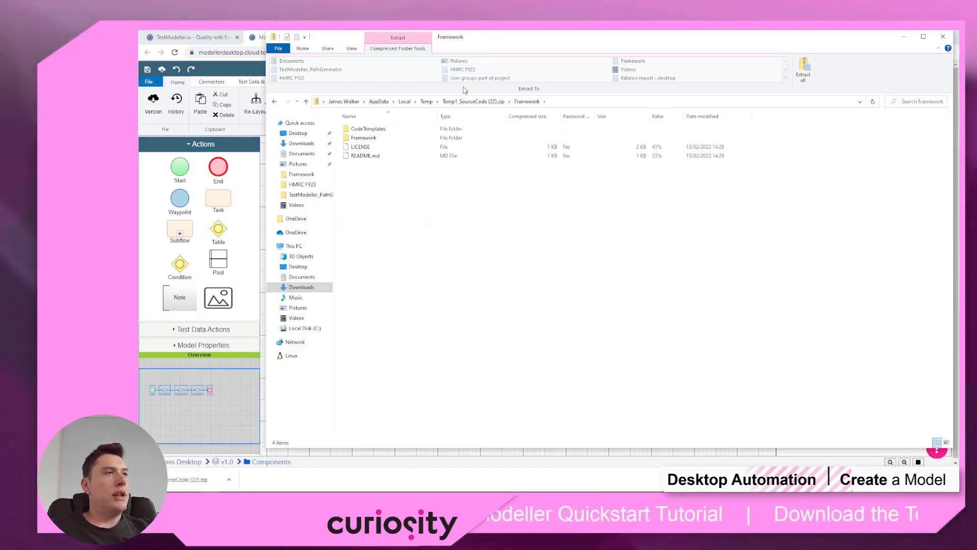
Step: Paste the zip's Framework folder onto the desktop and open TestModellerCSharp.sln from it
double_click(365, 138)
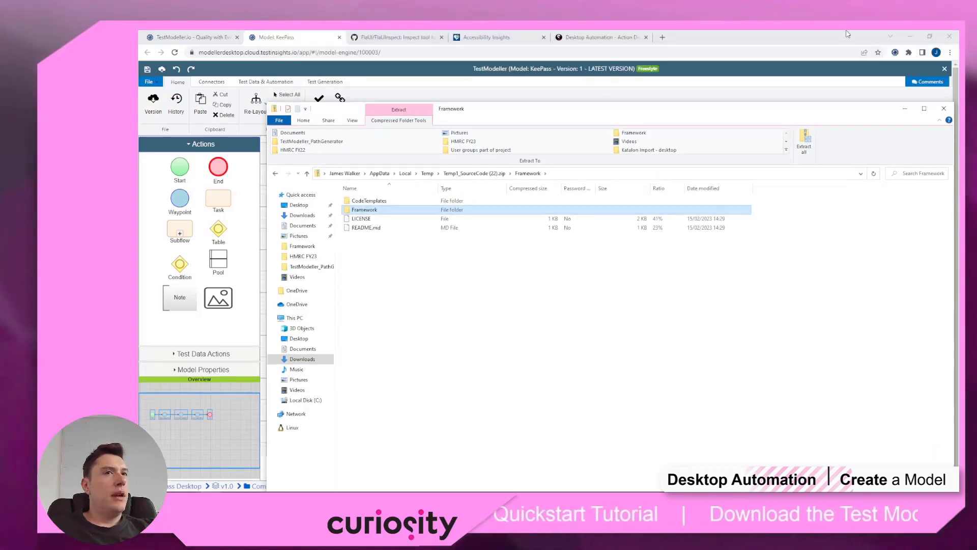
left_click_drag(586, 42, 587, 114)
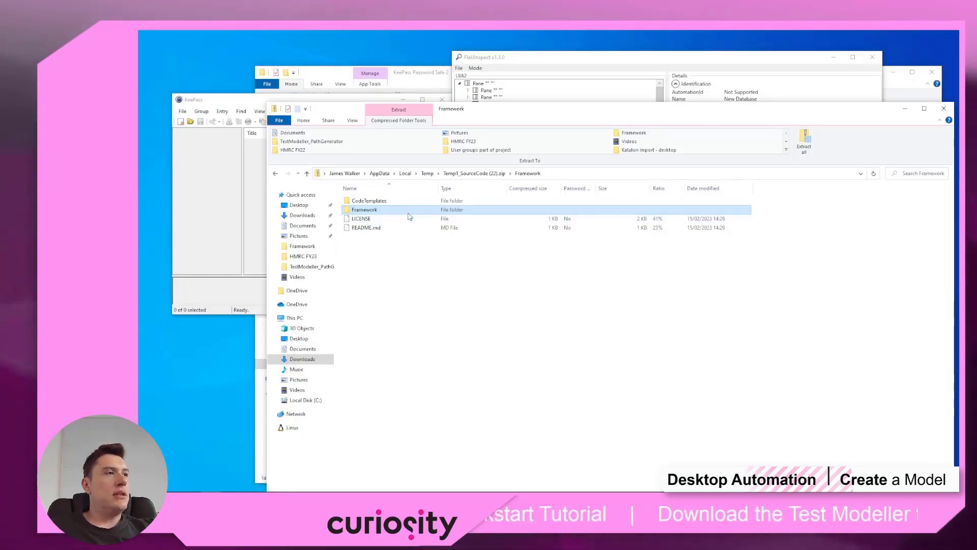
left_click(192, 68)
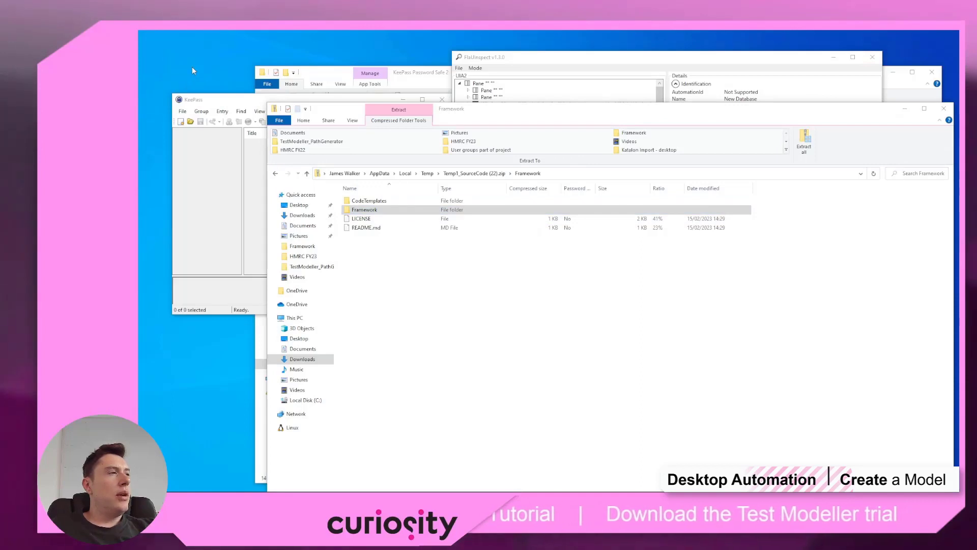
key("ctrl+v")
double_click(192, 51)
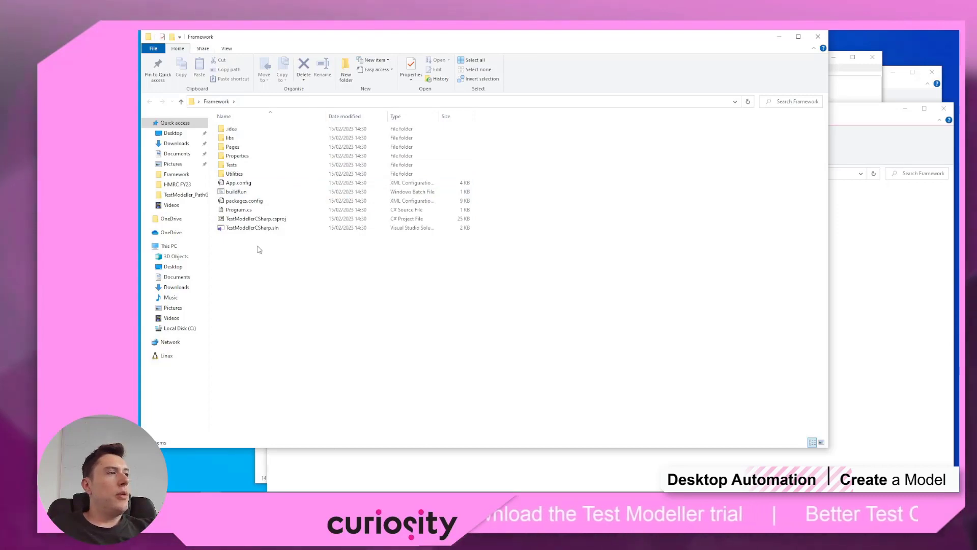
double_click(278, 229)
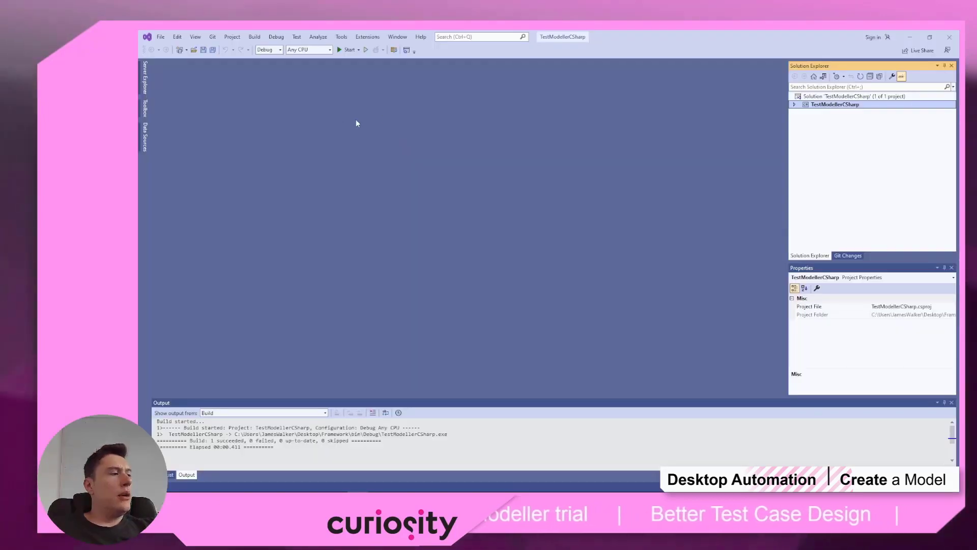
Step: Restore the solution's NuGet packages and open KeePass_UserStories.cs from the project
right_click(805, 96)
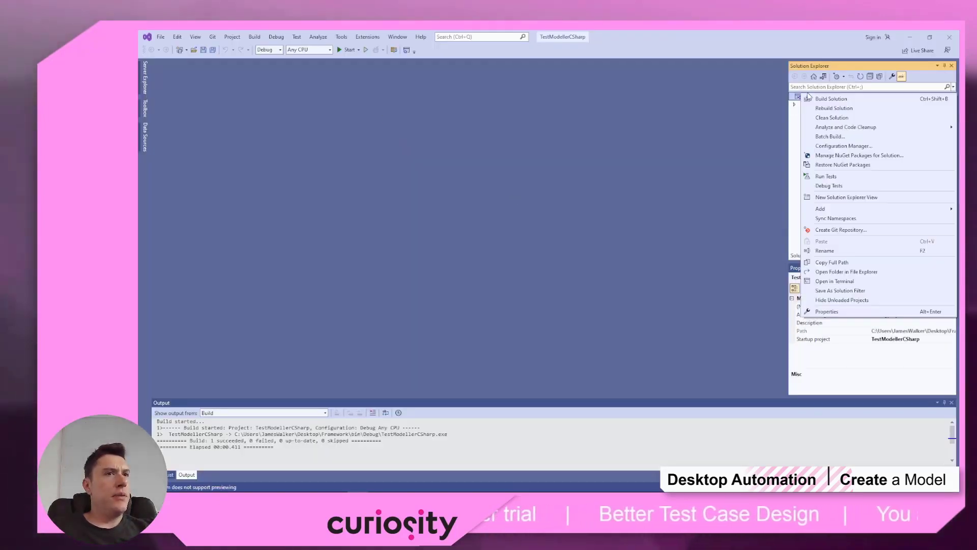
left_click(859, 156)
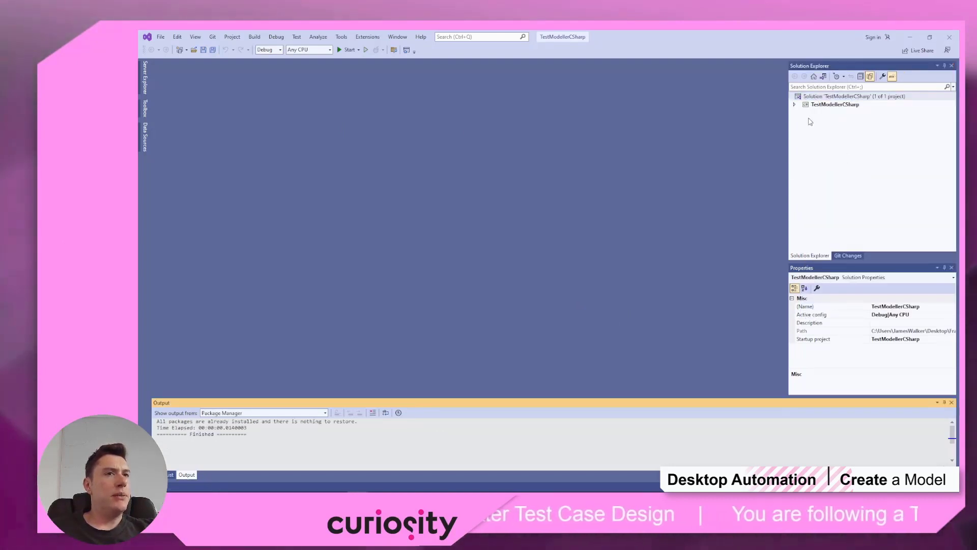
left_click(795, 105)
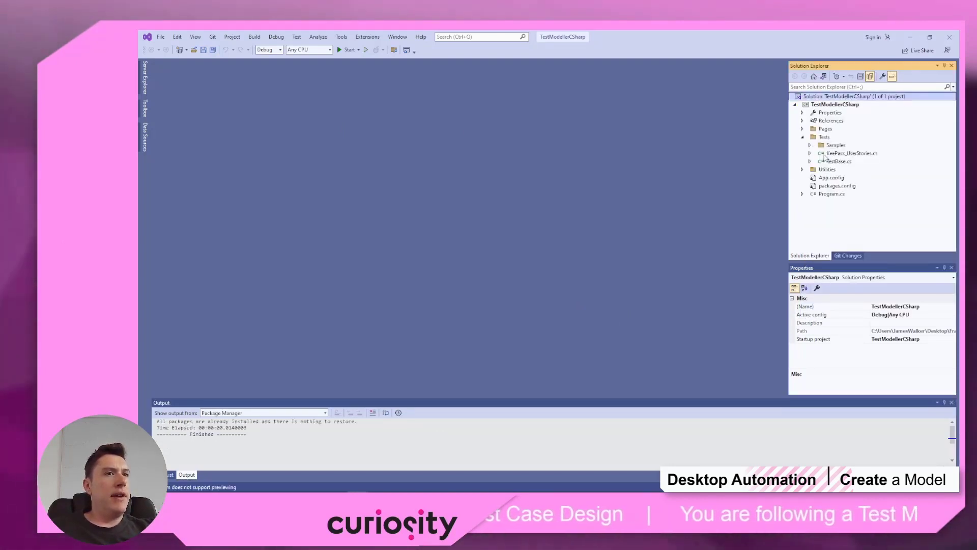
double_click(849, 154)
Step: Show Test Explorer listing the KeePass_UserStories test as Not Run
scroll(252, 246, "down", 2)
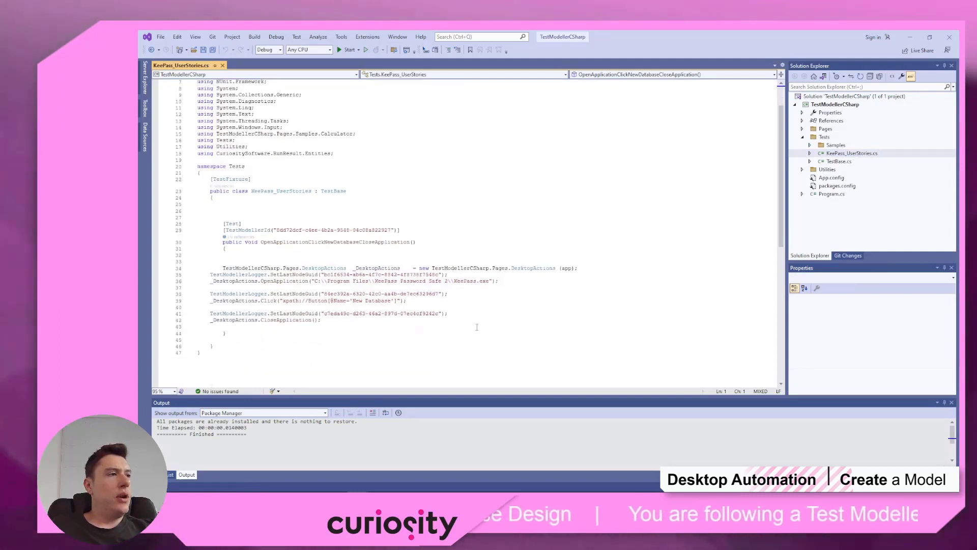
left_click(296, 37)
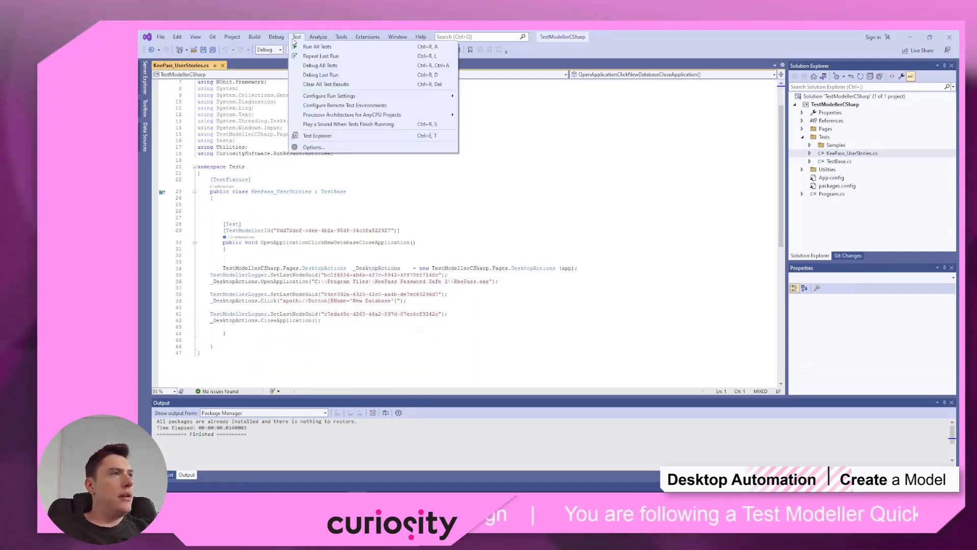
left_click(347, 135)
left_click_drag(512, 106, 579, 87)
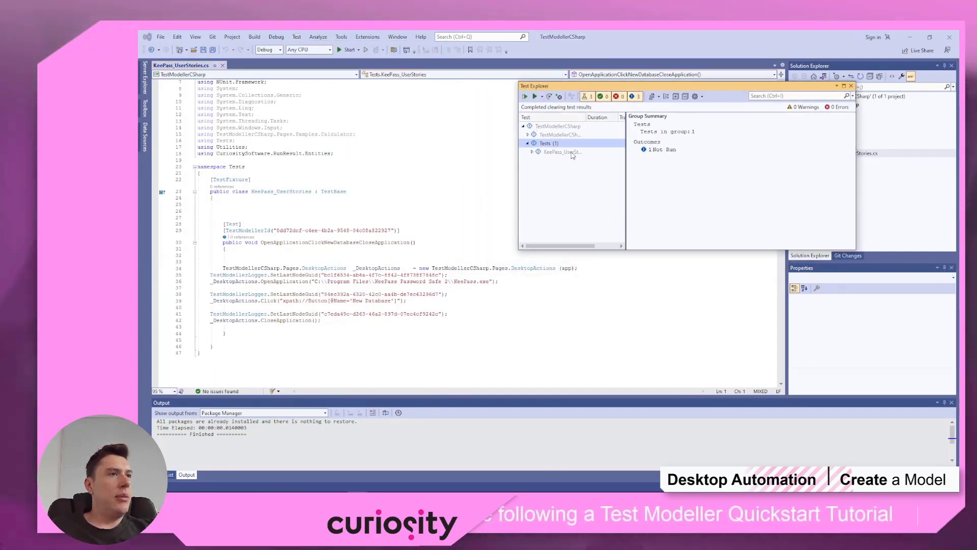
Step: Run the KeePass_UserStories test from Test Explorer and confirm it passes
left_click(548, 152)
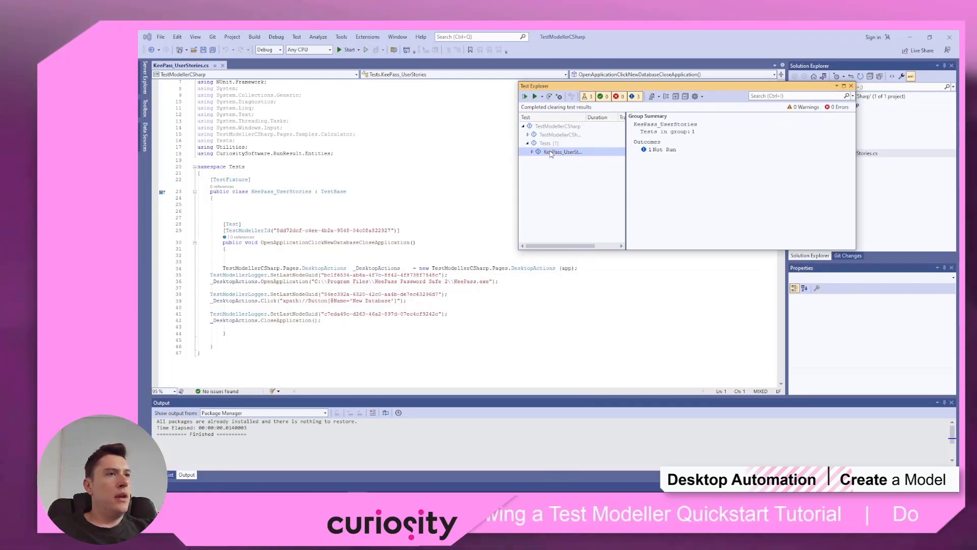
right_click(537, 154)
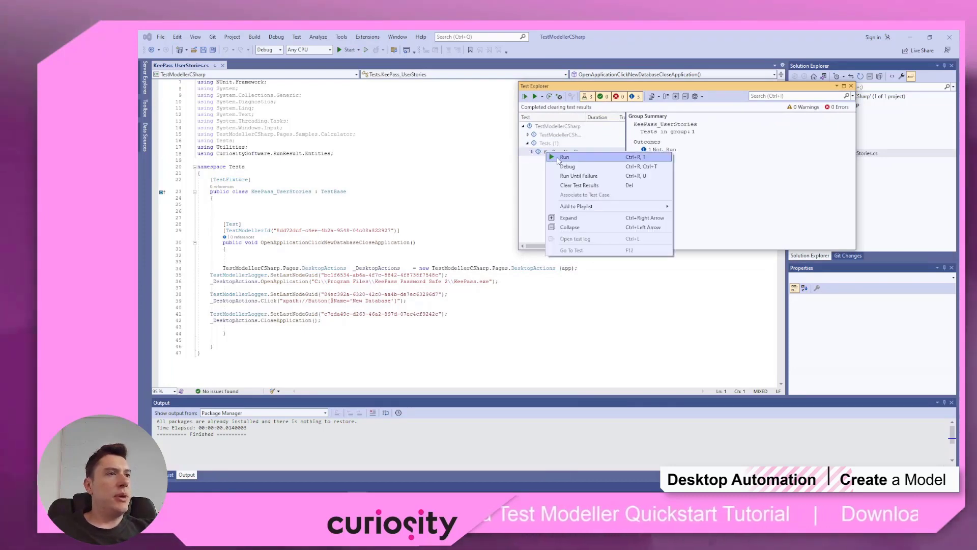
left_click(557, 159)
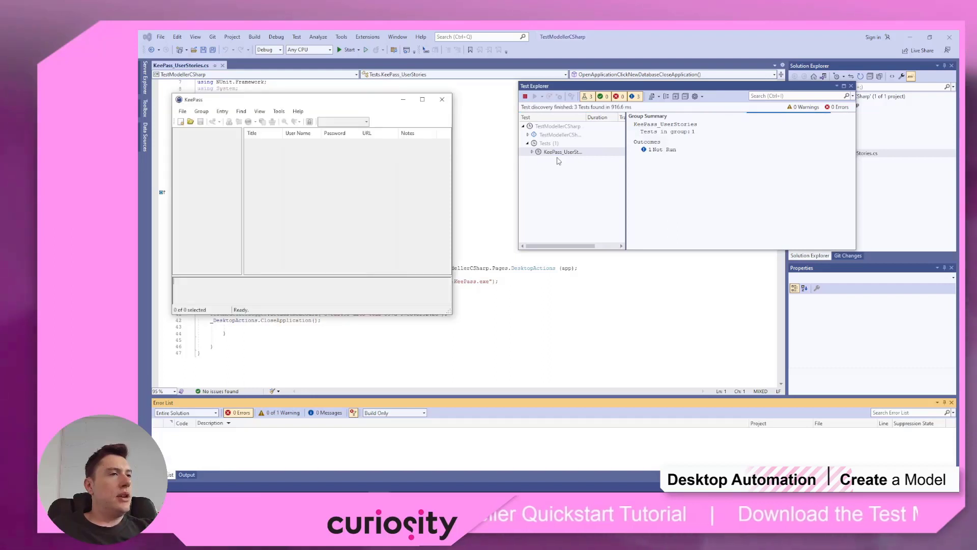
left_click(181, 122)
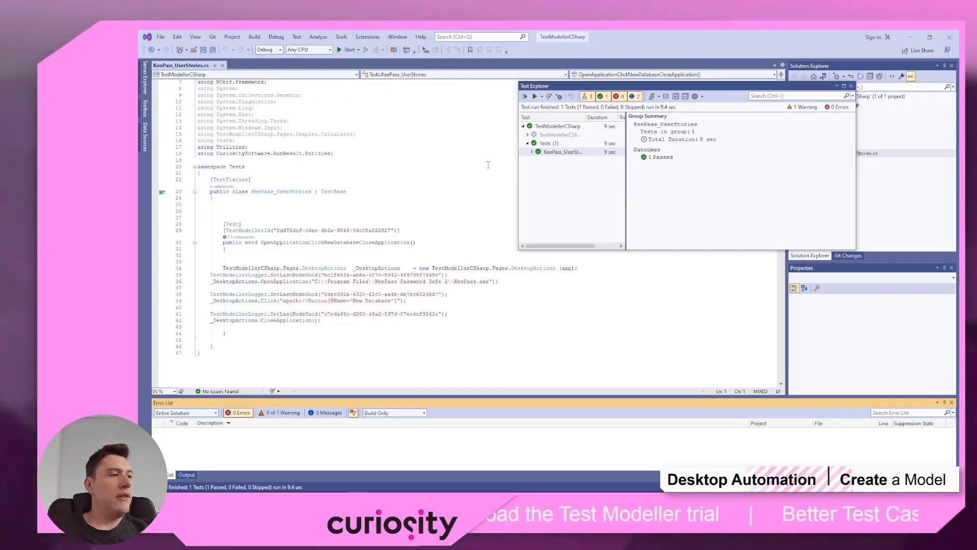
mouse_move(251, 487)
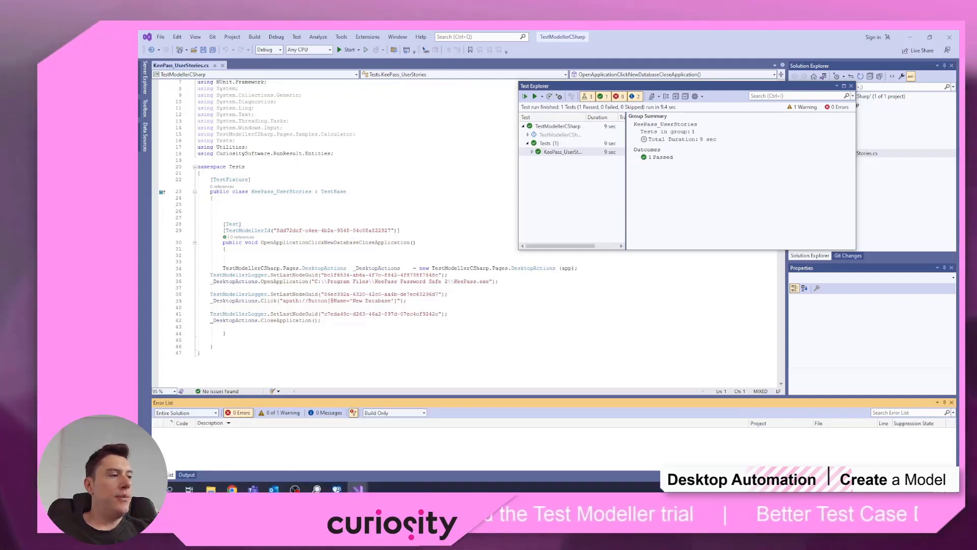
left_click(232, 484)
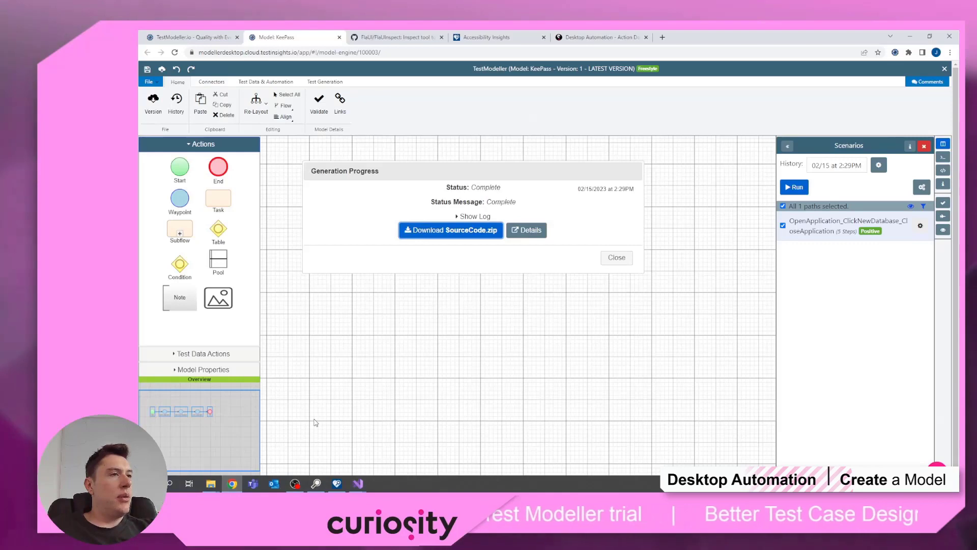
Step: Dismiss generation progress and open the passed run's details and first step screenshot
left_click(614, 259)
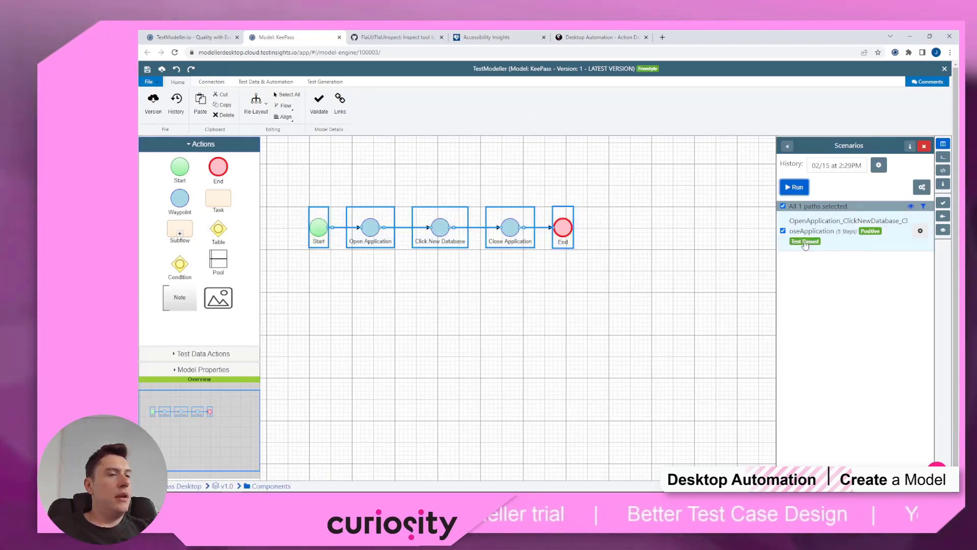
left_click(805, 242)
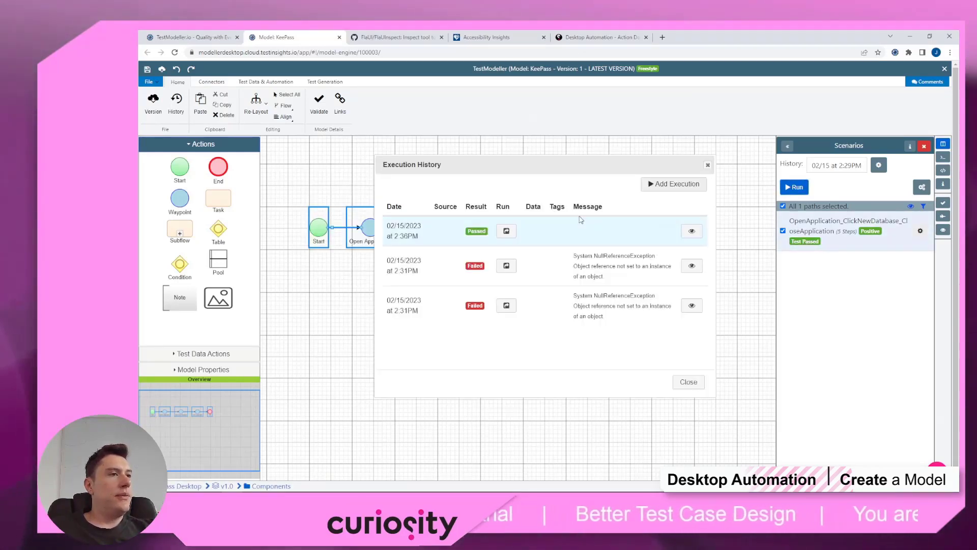
left_click(692, 231)
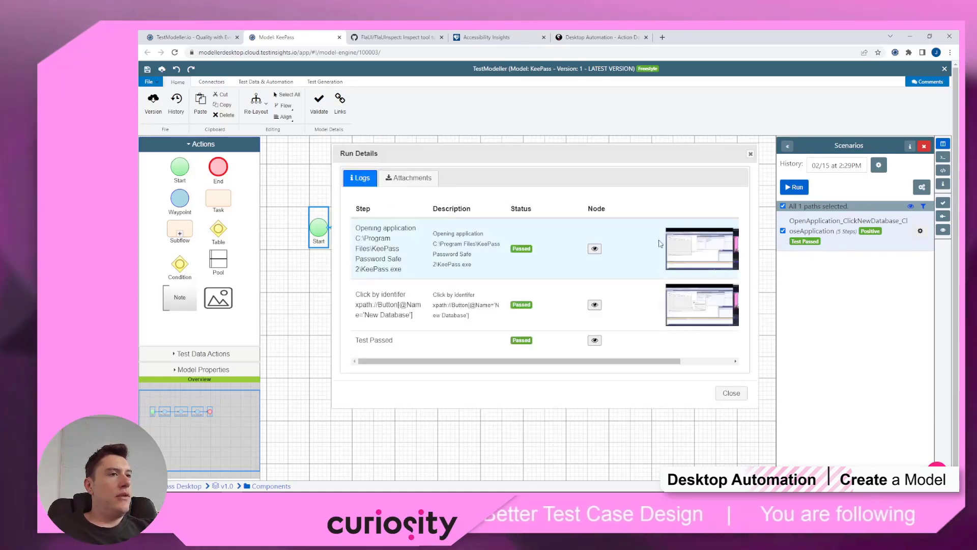
left_click(693, 316)
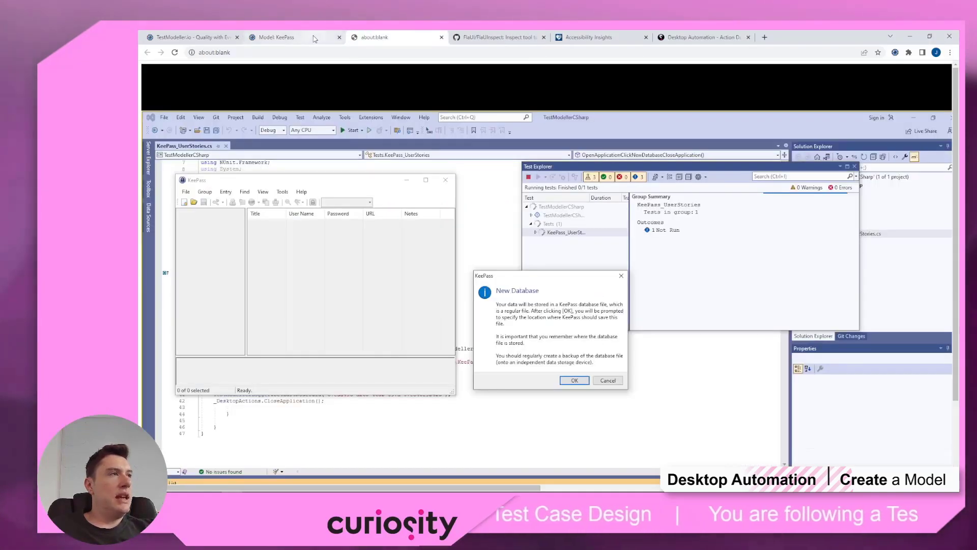
Step: Recheck the first screenshot, then close the screenshot, run details and execution history
left_click(315, 39)
middle_click(368, 38)
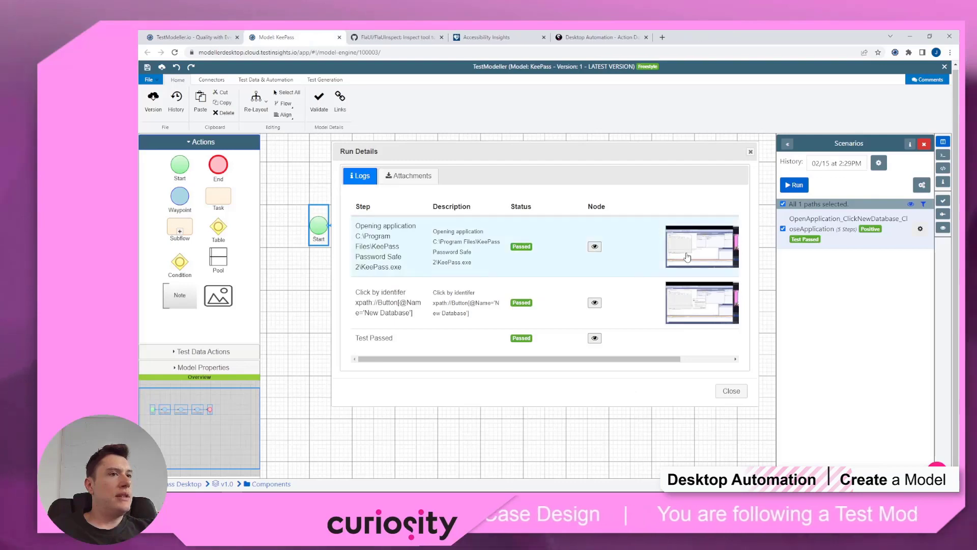
left_click(686, 254)
middle_click(398, 41)
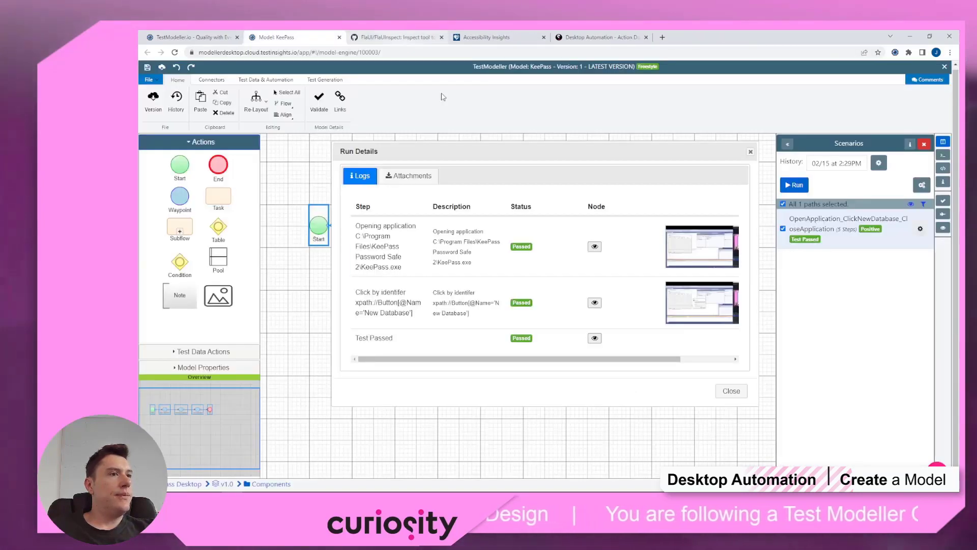
left_click(735, 393)
left_click(686, 376)
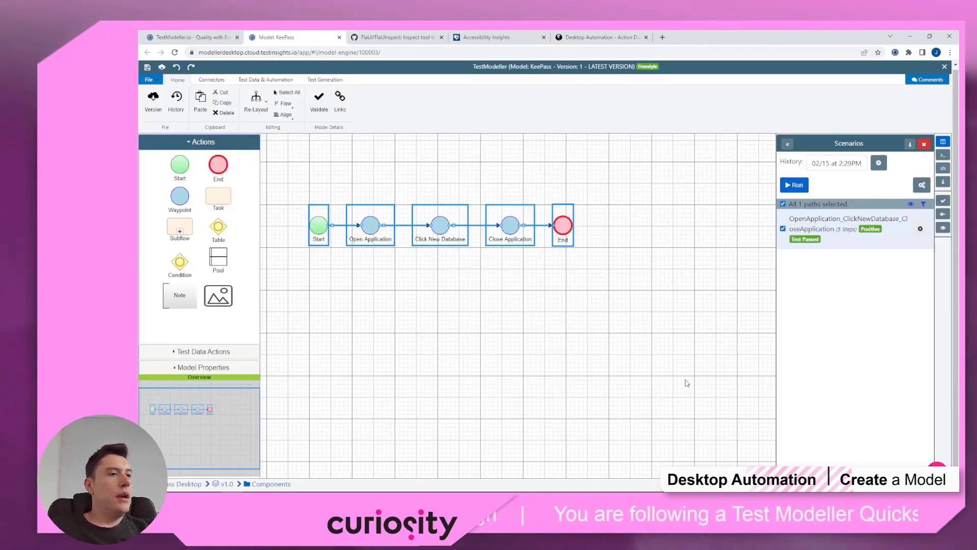
left_click_drag(629, 348, 625, 348)
left_click(493, 256)
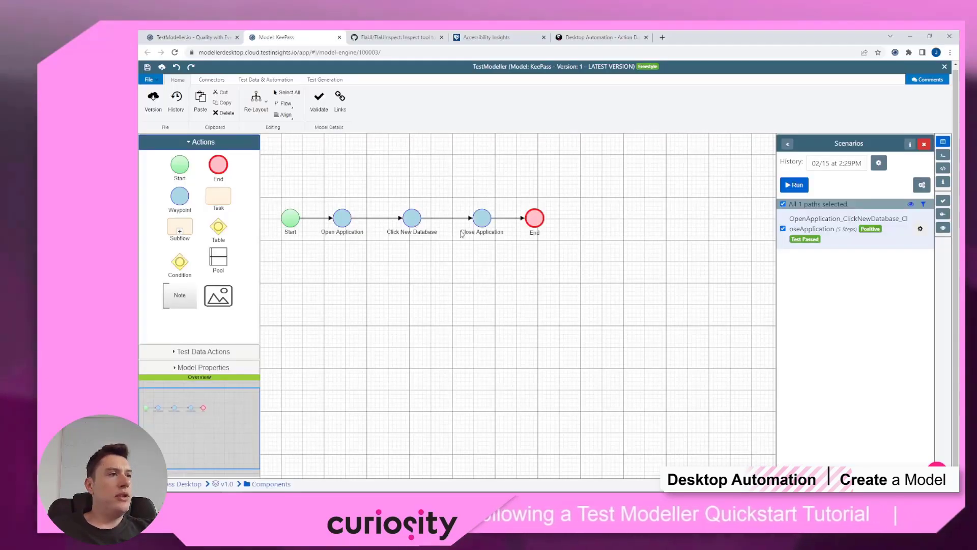
Step: Read through the Desktop Automation Action Documentation page
left_click(600, 37)
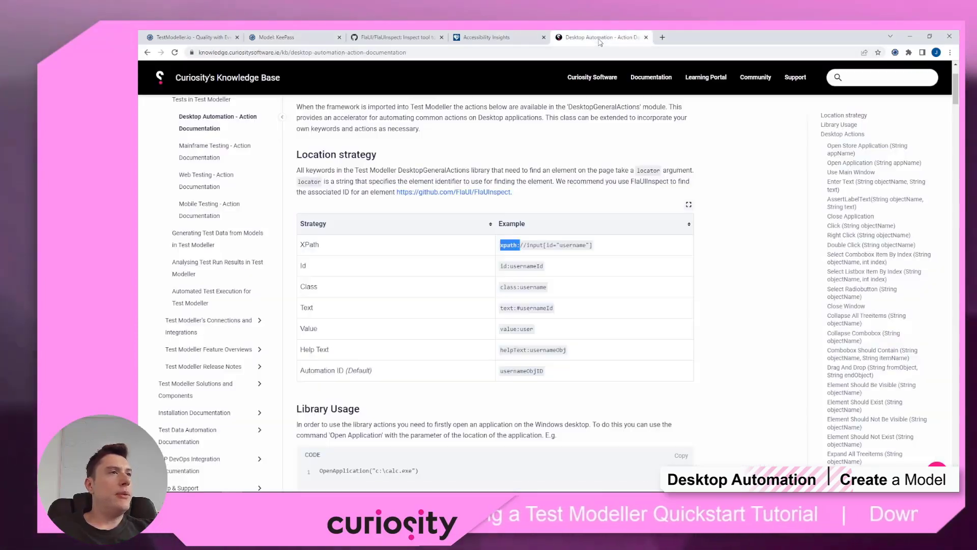
scroll(505, 351, "down", 5)
scroll(505, 351, "down", 20)
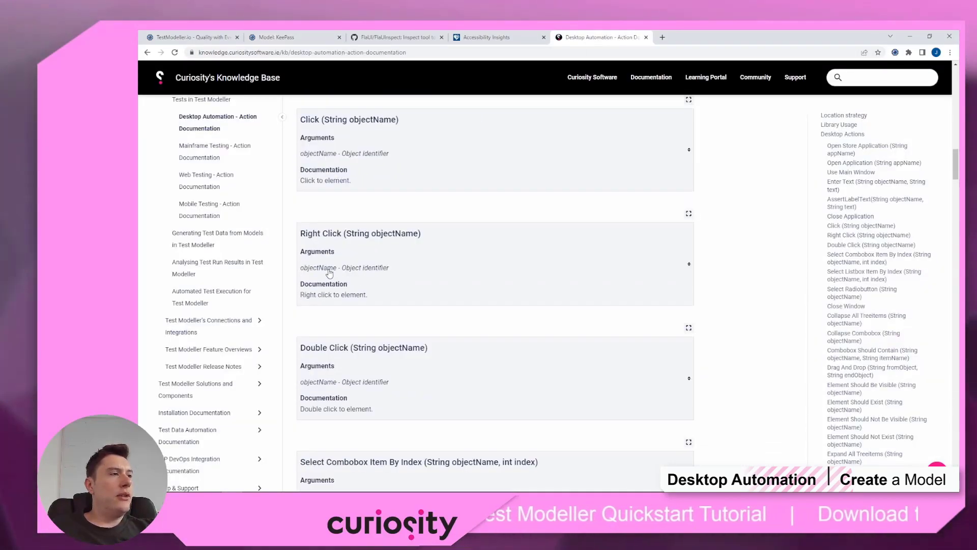
scroll(315, 257, "down", 20)
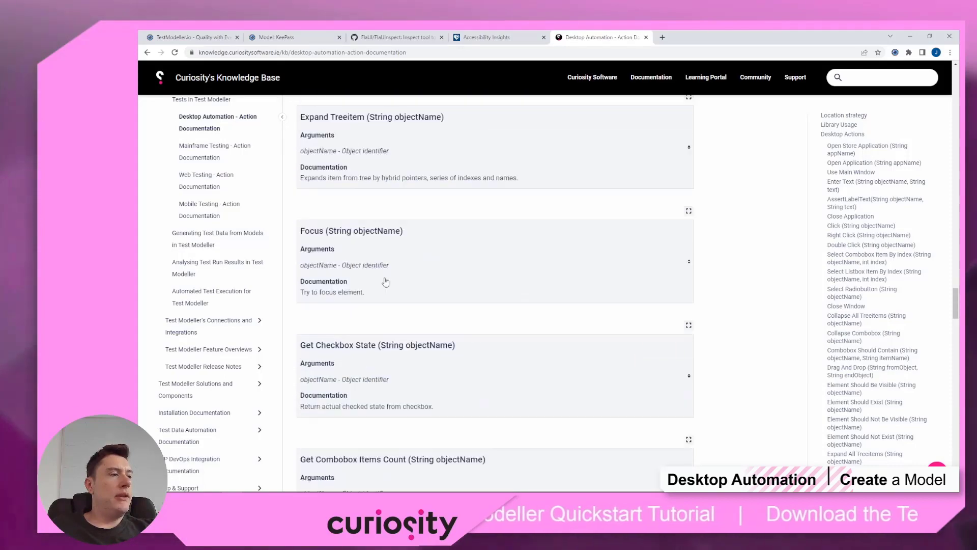
scroll(351, 238, "down", 20)
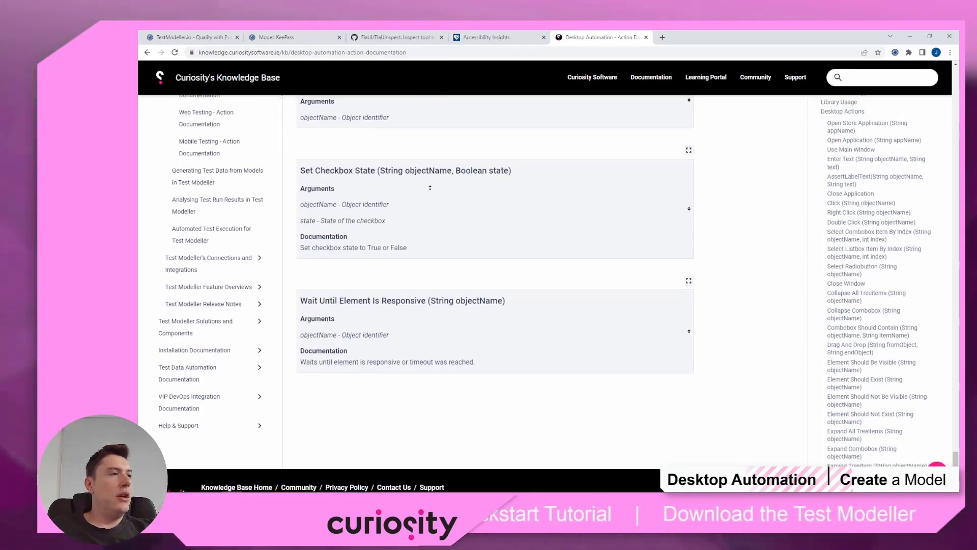
scroll(432, 204, "up", 20)
scroll(425, 152, "up", 20)
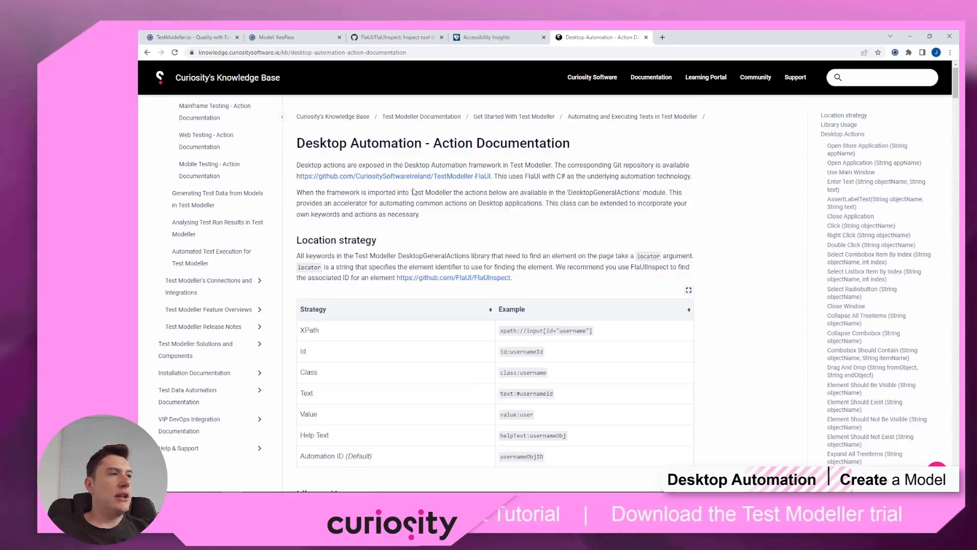
scroll(383, 300, "down", 2)
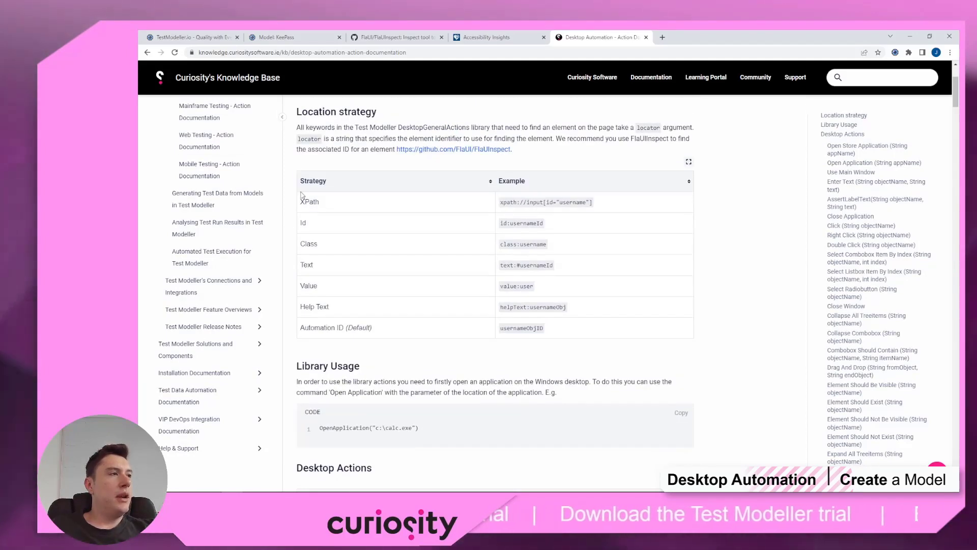
scroll(313, 154, "up", 1)
Step: Highlight the XPath through Text rows of the Location strategy table, then return to the KeePass model
left_click(399, 180)
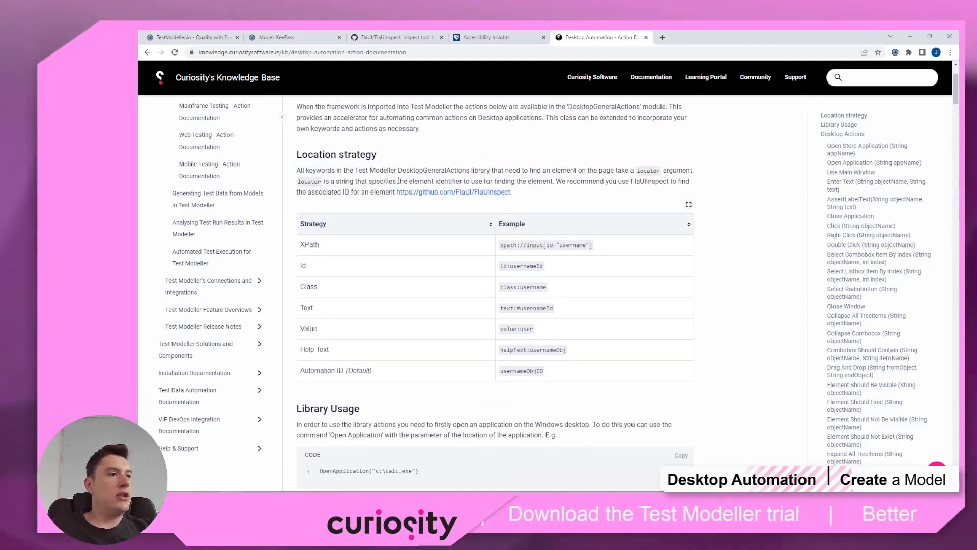
left_click_drag(306, 243, 488, 333)
left_click(595, 354)
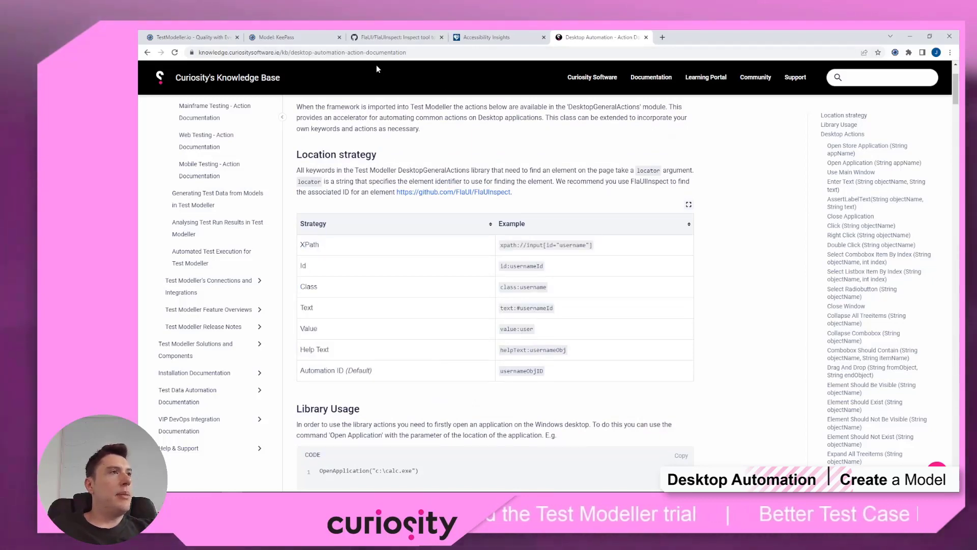
left_click(294, 39)
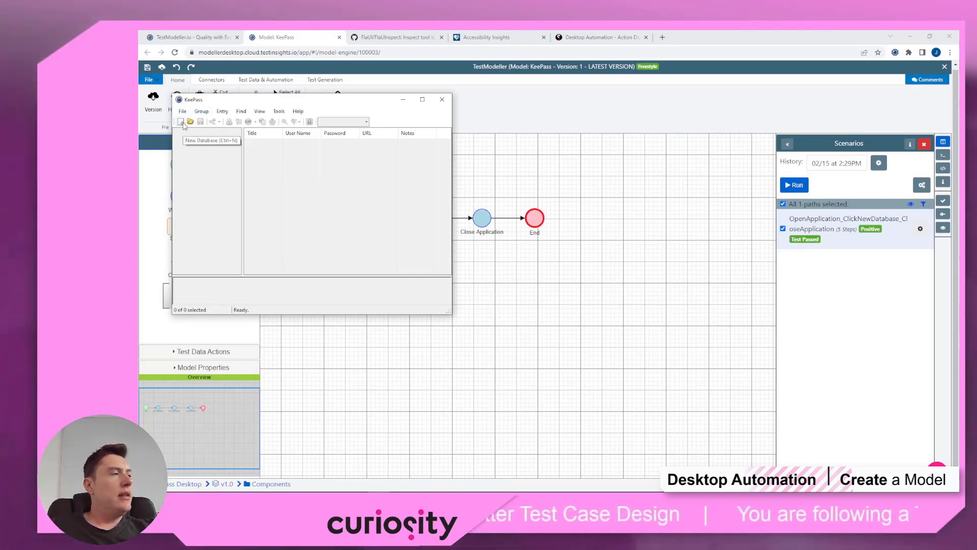
Step: Start a new KeePass database from the toolbar, bringing up the New Database notice
left_click(181, 122)
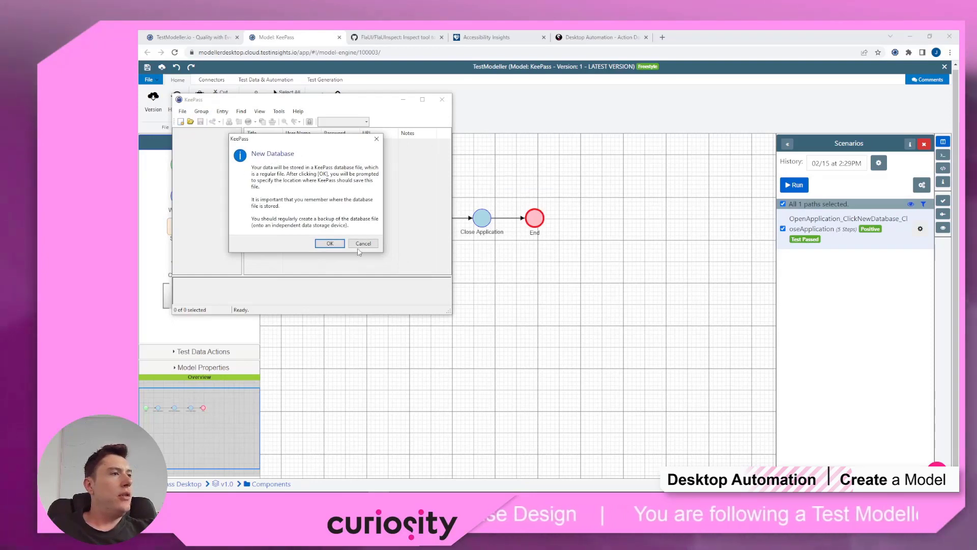
Step: Refresh FlaUInspect's element tree and expand KeePass down to the New Database dialog
mouse_move(370, 487)
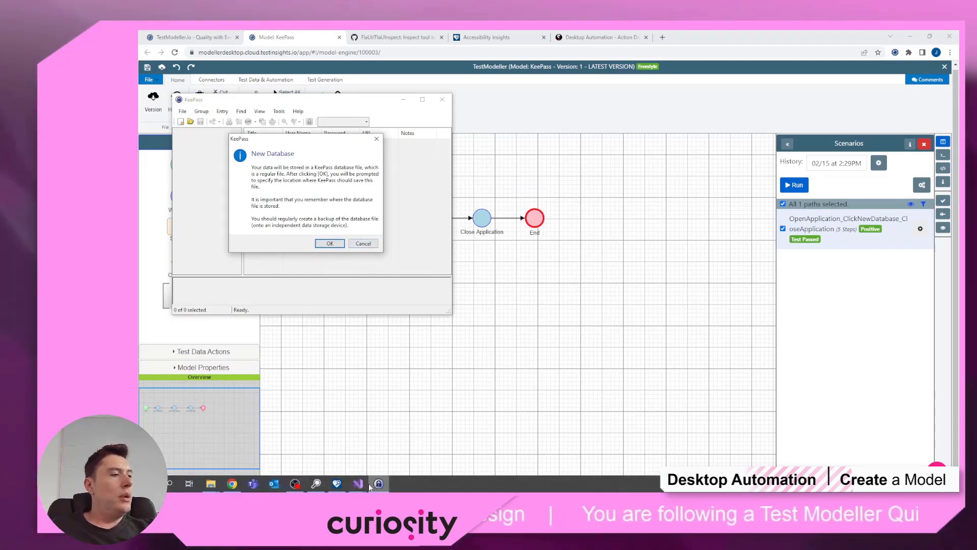
left_click(317, 483)
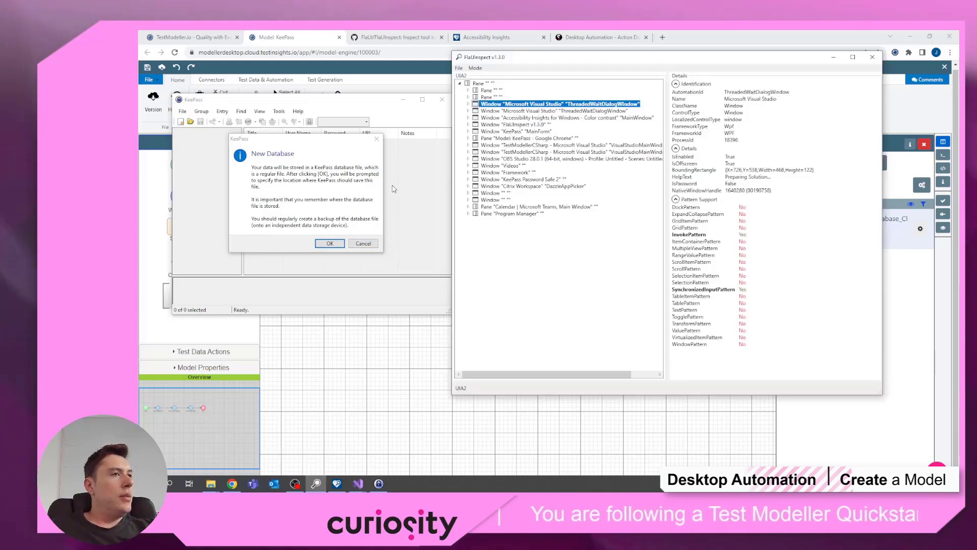
left_click(462, 70)
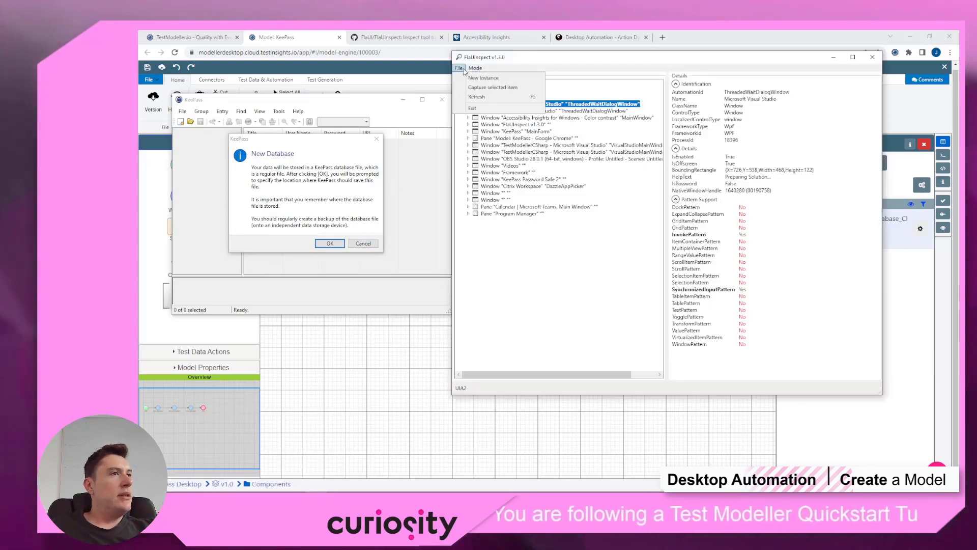
left_click(473, 97)
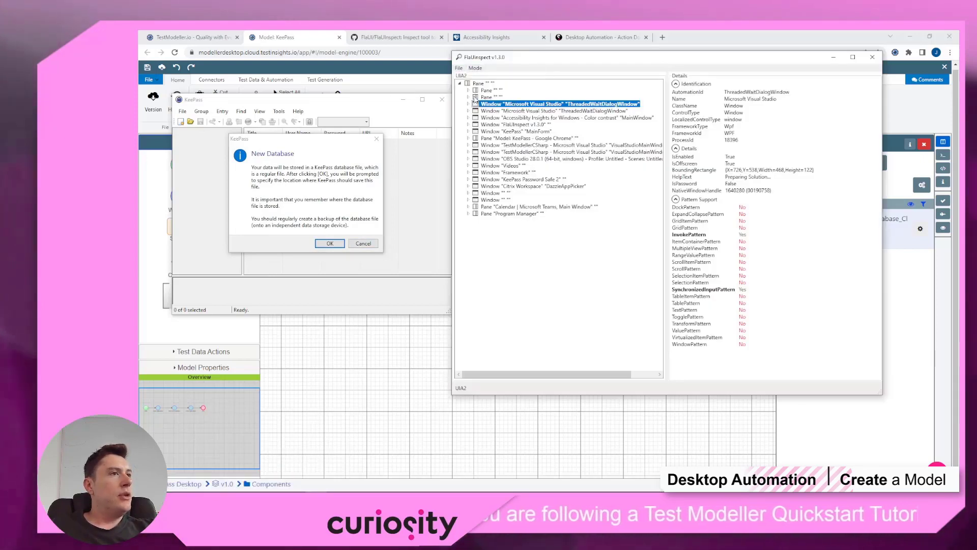
left_click(503, 131)
left_click(468, 132)
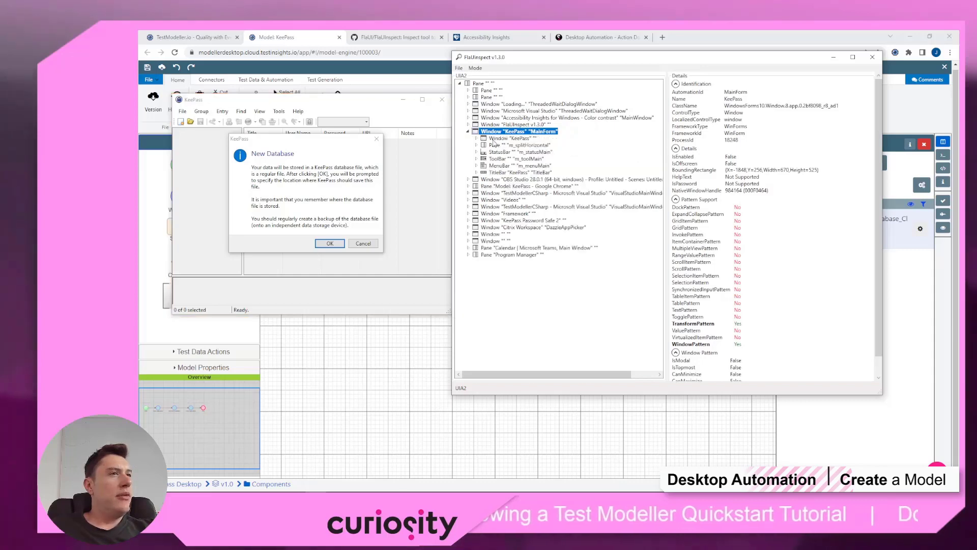
left_click(510, 138)
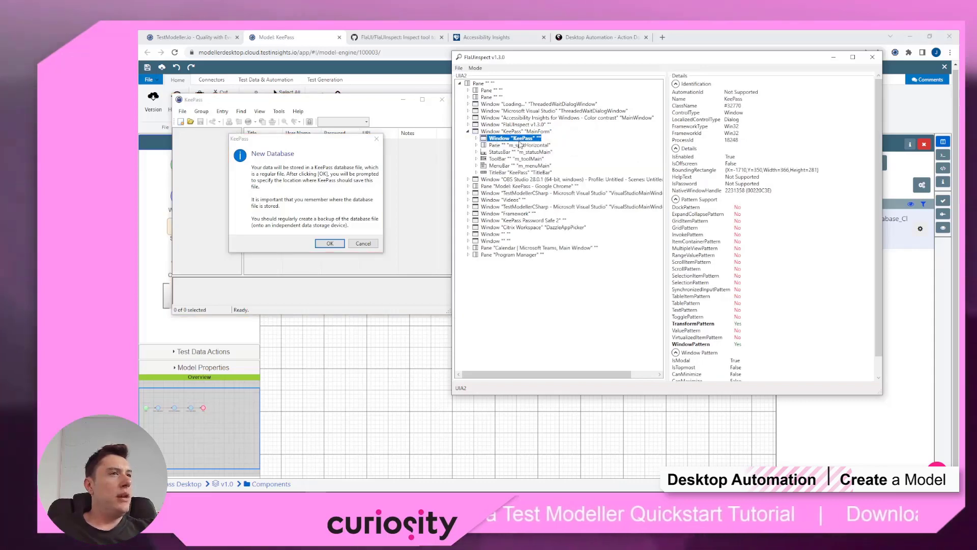
left_click(477, 138)
Step: Select the dialog's OK button and its AutomationId CommandButton_1
left_click(517, 166)
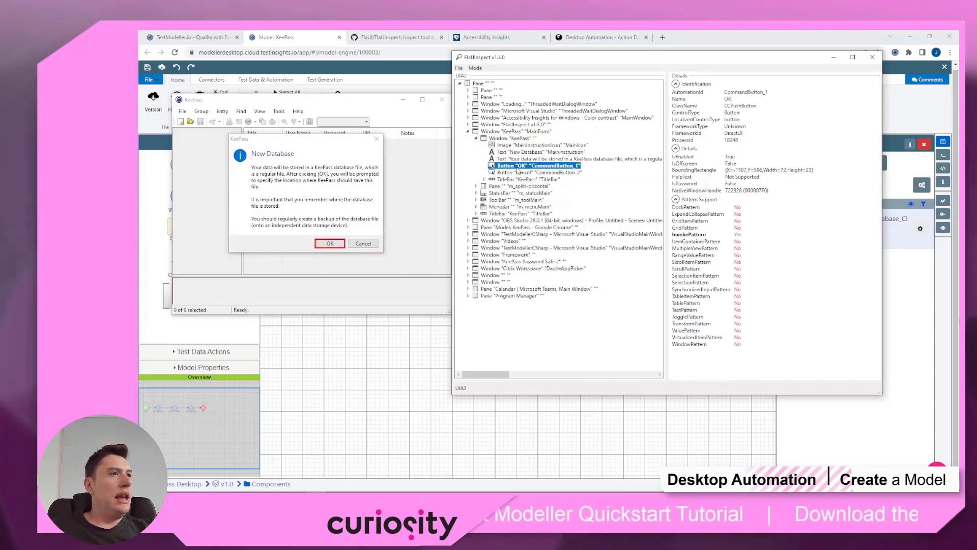
left_click(520, 173)
left_click(516, 166)
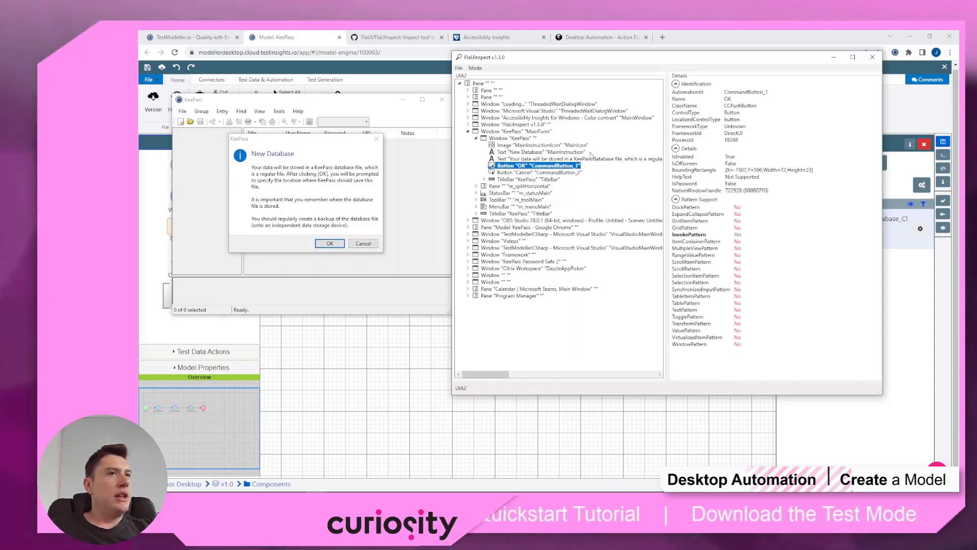
double_click(735, 92)
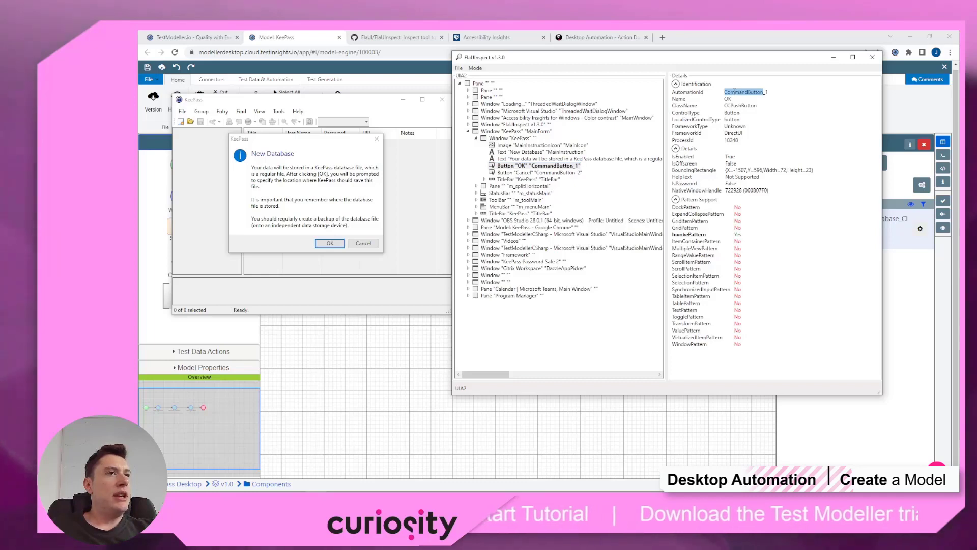
key("ctrl+a")
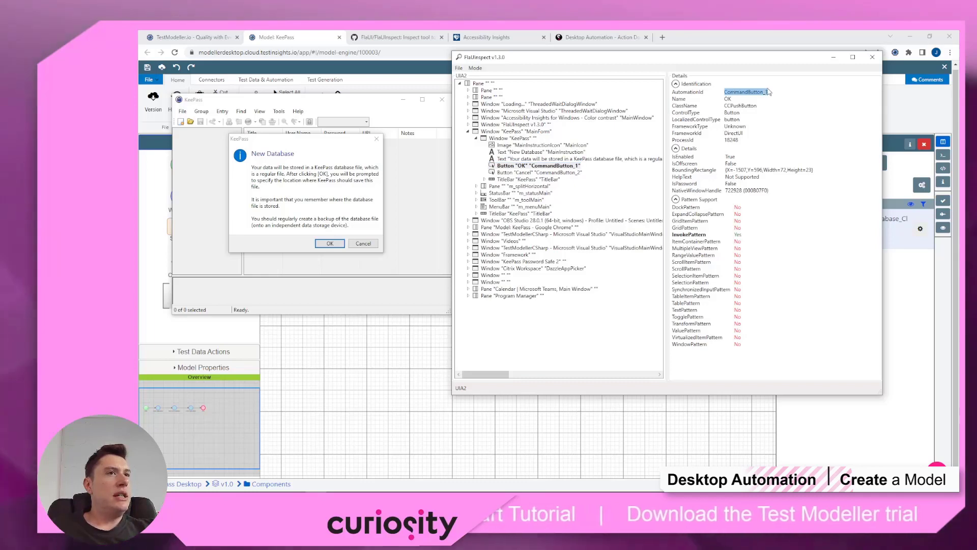
left_click(705, 41)
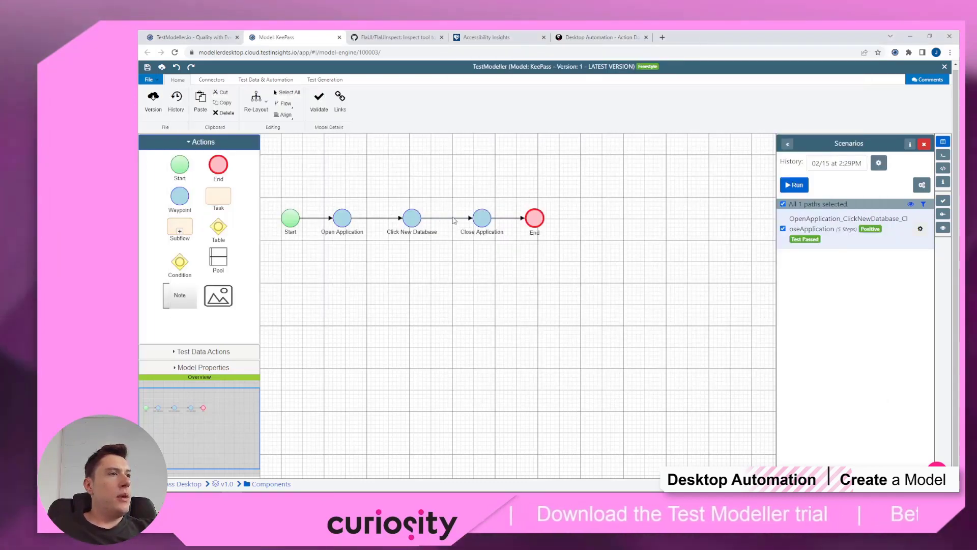
Step: Add a Click (String) step after Click New Database named 'Click OK to create a new database'
left_click(943, 144)
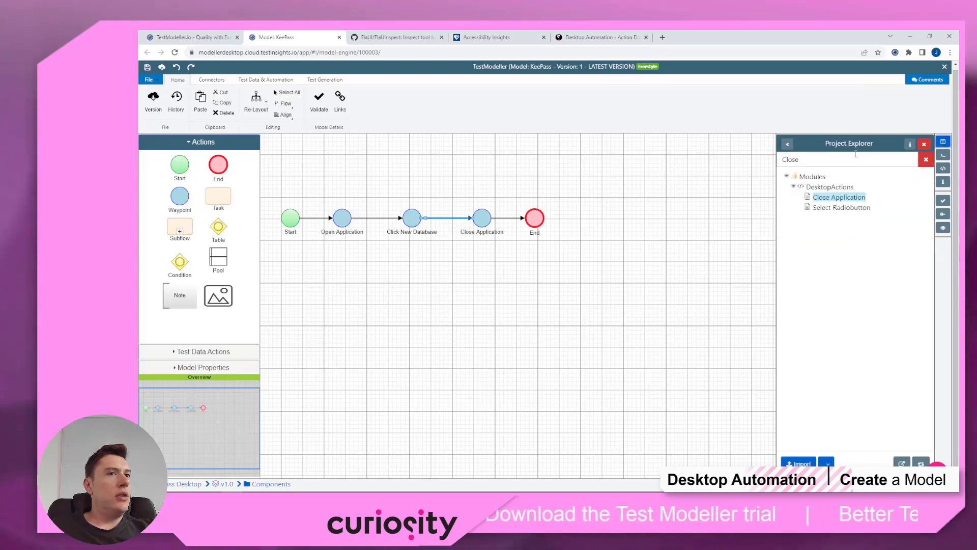
type("Click")
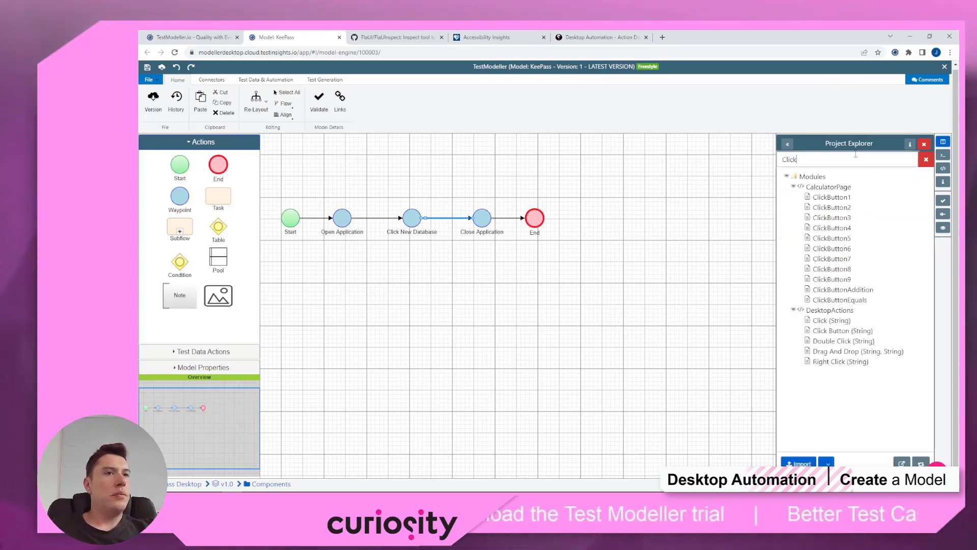
left_click_drag(831, 320, 442, 190)
left_click(585, 315)
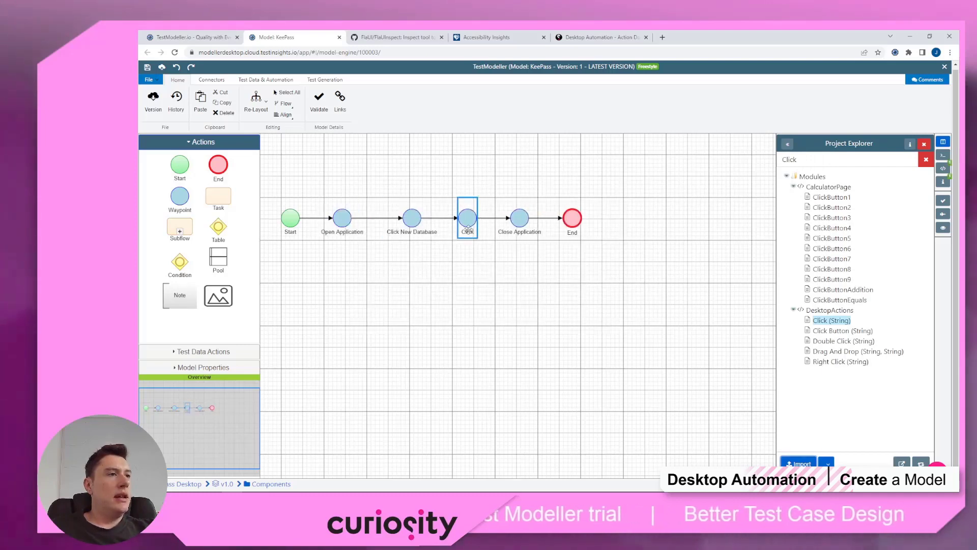
type("Click OK")
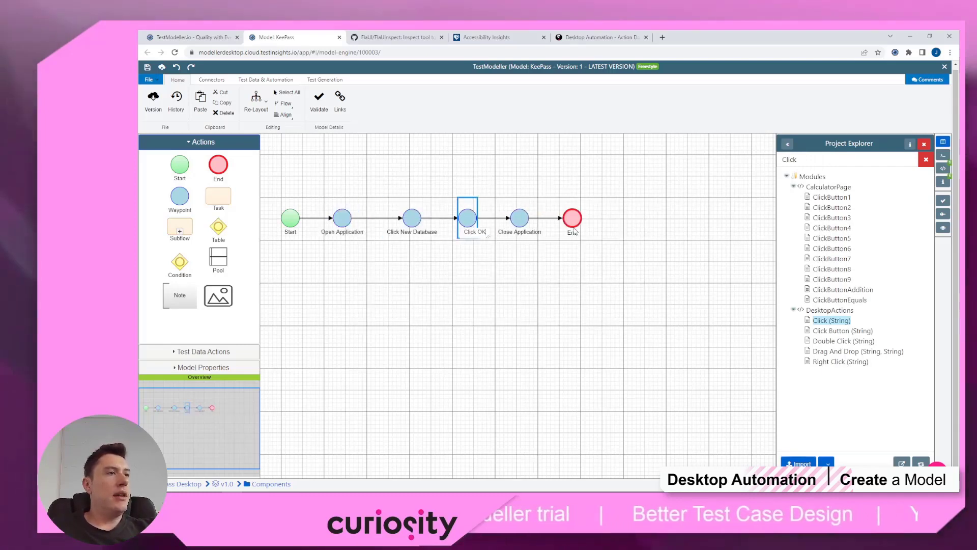
type(" to create a ne")
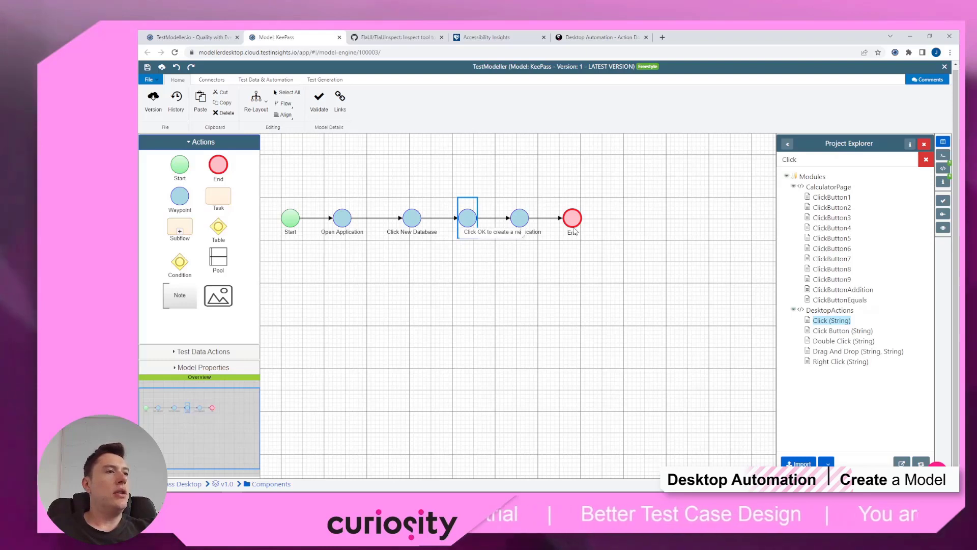
type("w database")
left_click(557, 179)
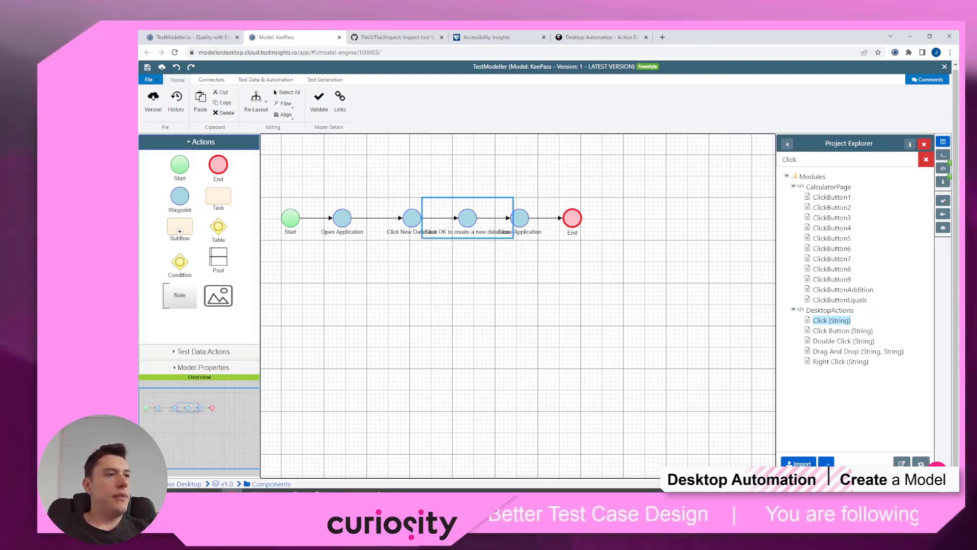
left_click(379, 483)
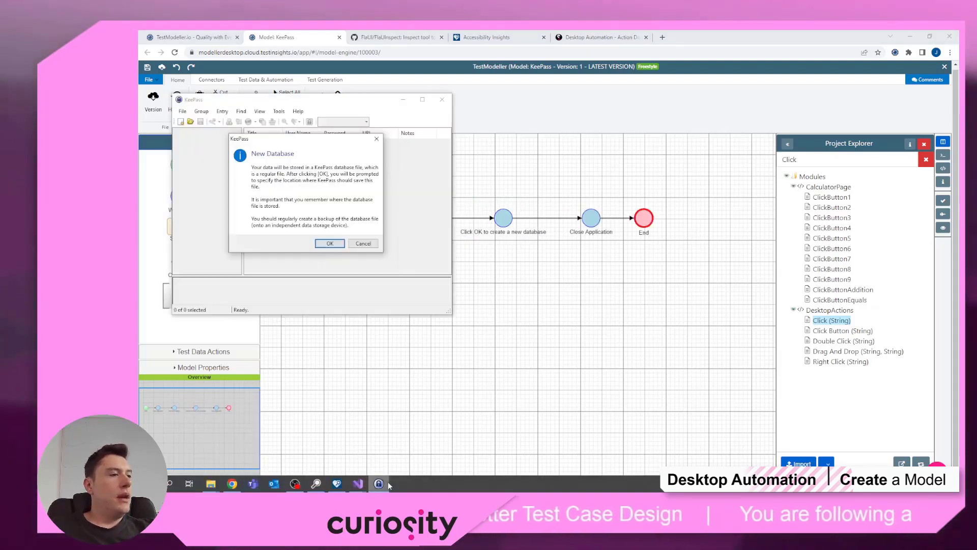
Step: Accept KeePass's New Database notice and refresh FlaUInspect's tree for the KeePass window
left_click(330, 243)
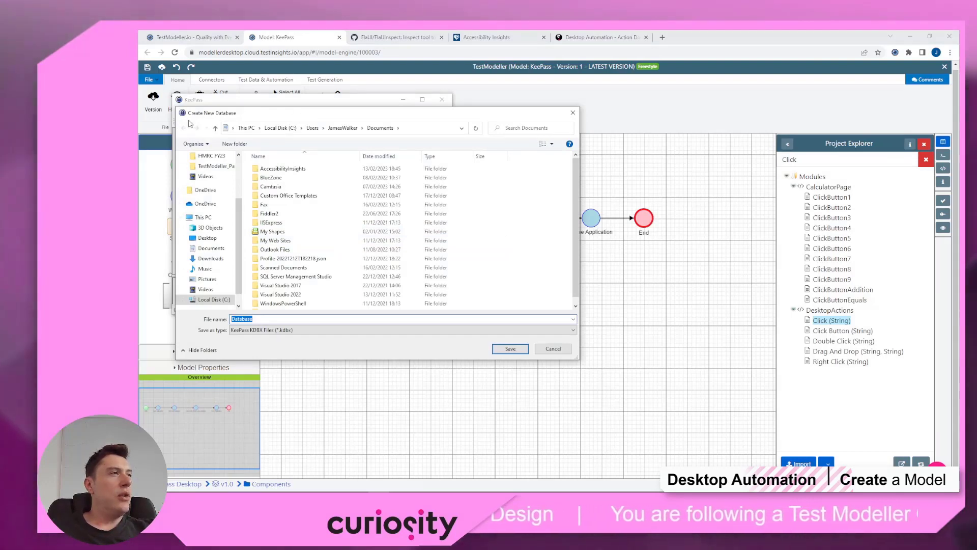
left_click_drag(200, 115, 204, 108)
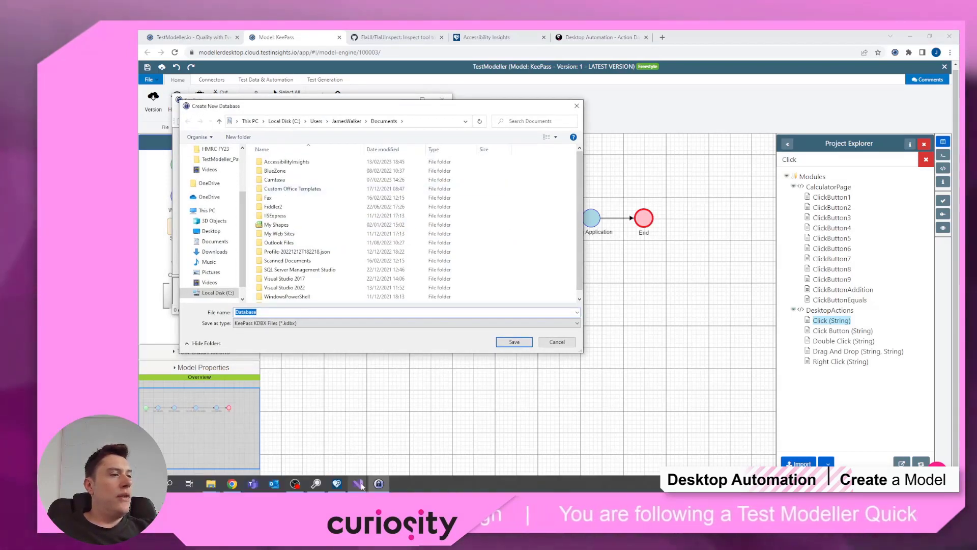
left_click(359, 484)
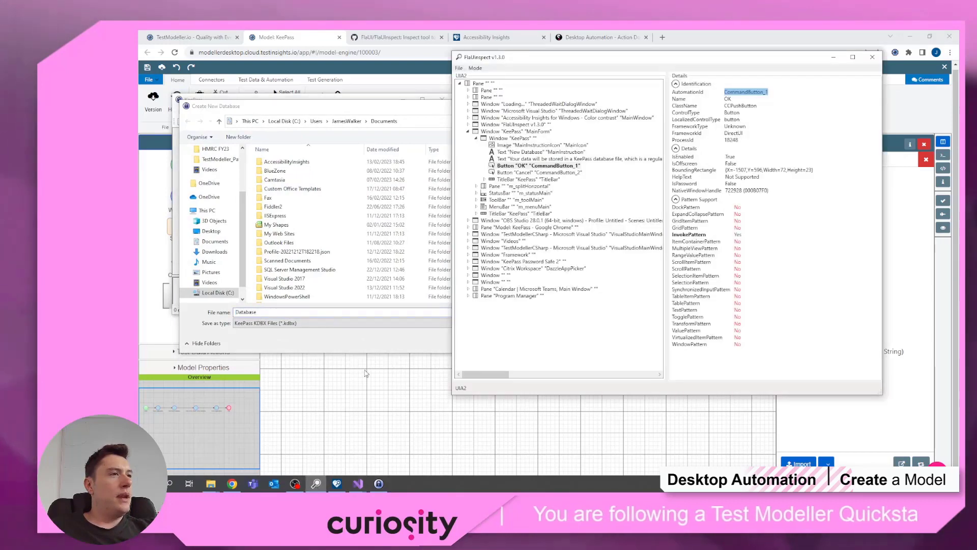
left_click(462, 69)
left_click(472, 97)
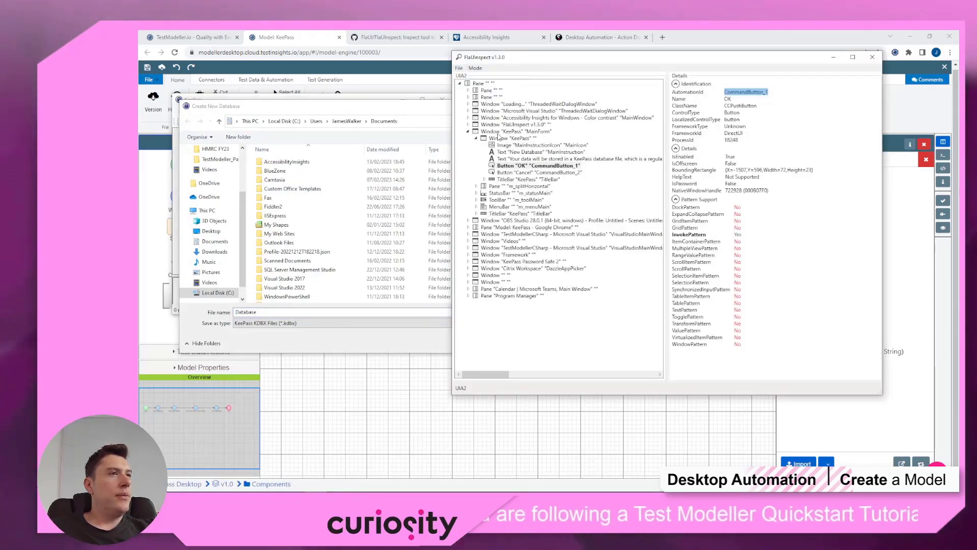
left_click(499, 137)
left_click(464, 132)
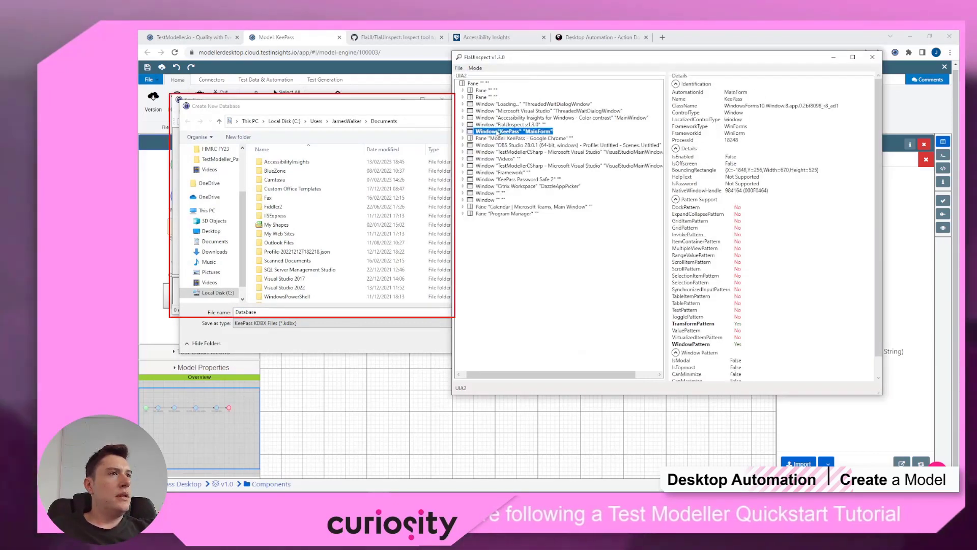
left_click(463, 131)
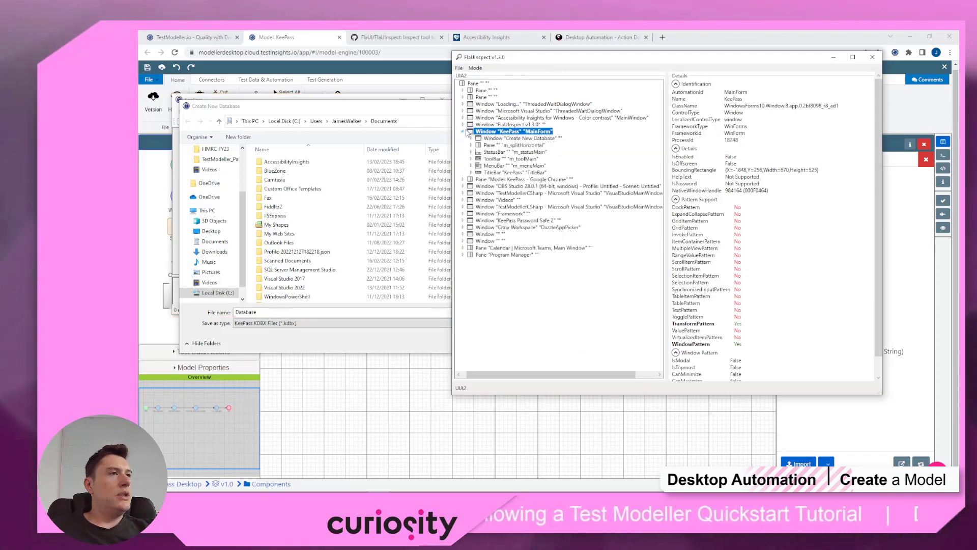
Step: Locate the Create New Database dialog's Save button and select its AutomationId 1
left_click(499, 139)
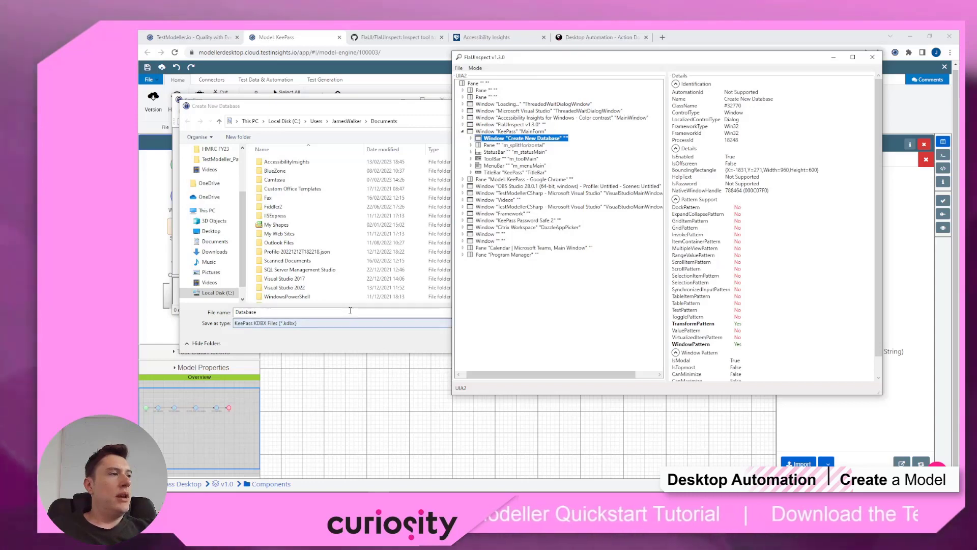
left_click(488, 146)
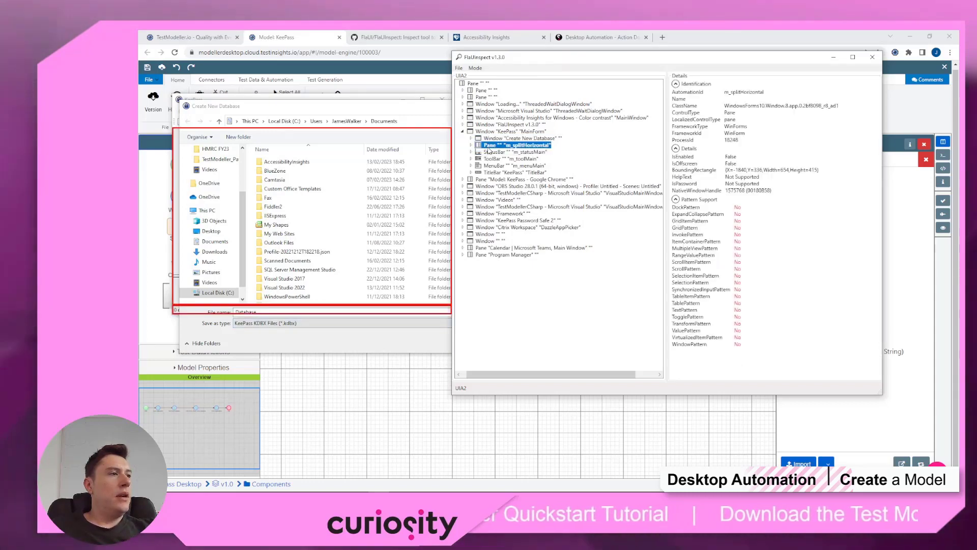
left_click(481, 139)
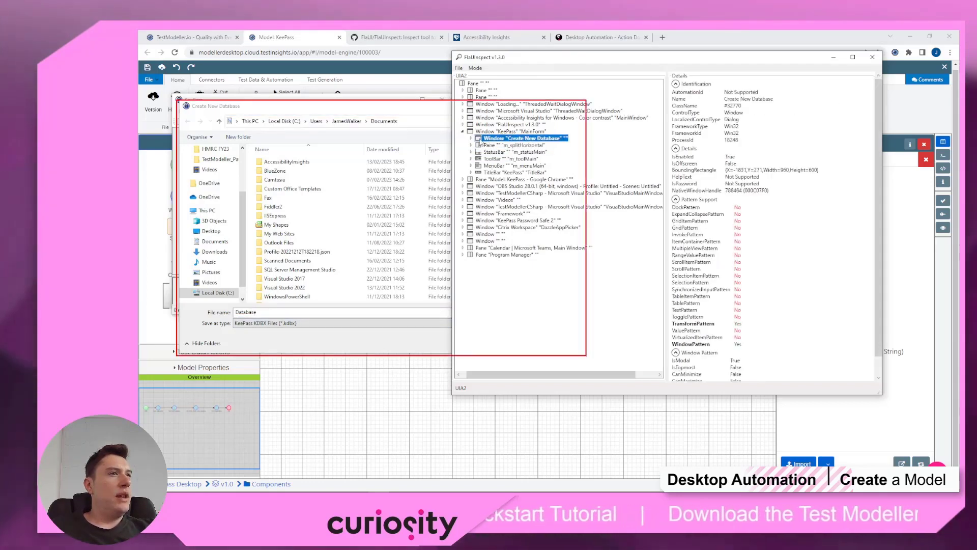
double_click(480, 141)
left_click(498, 159)
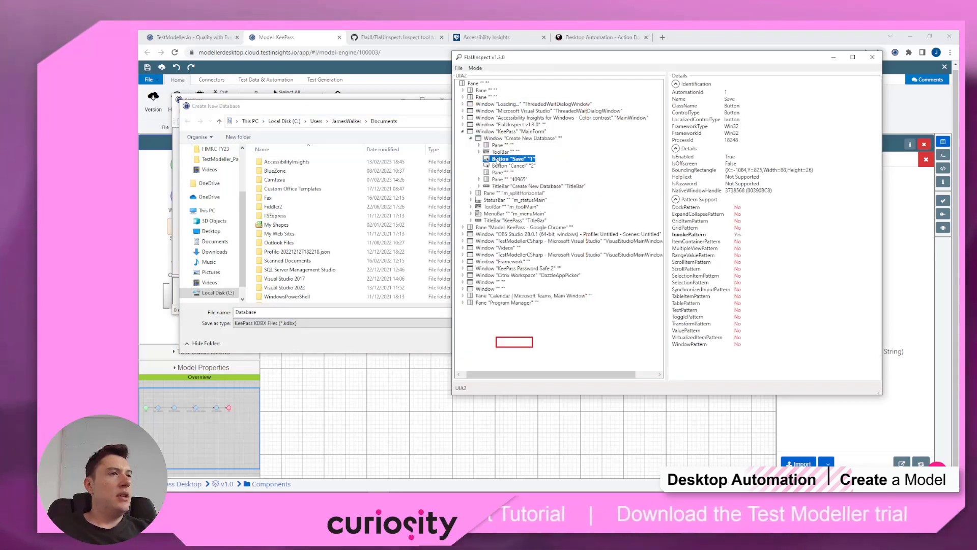
double_click(726, 92)
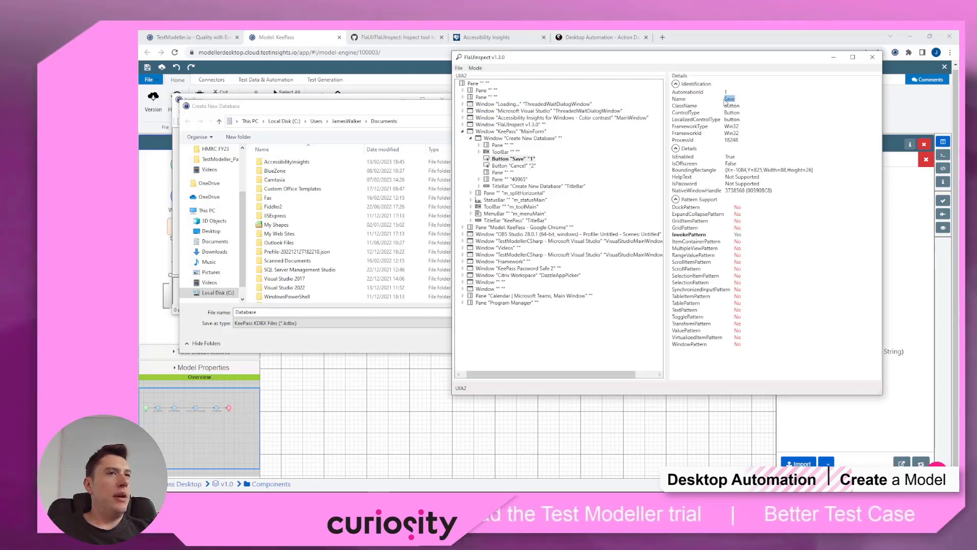
left_click(681, 41)
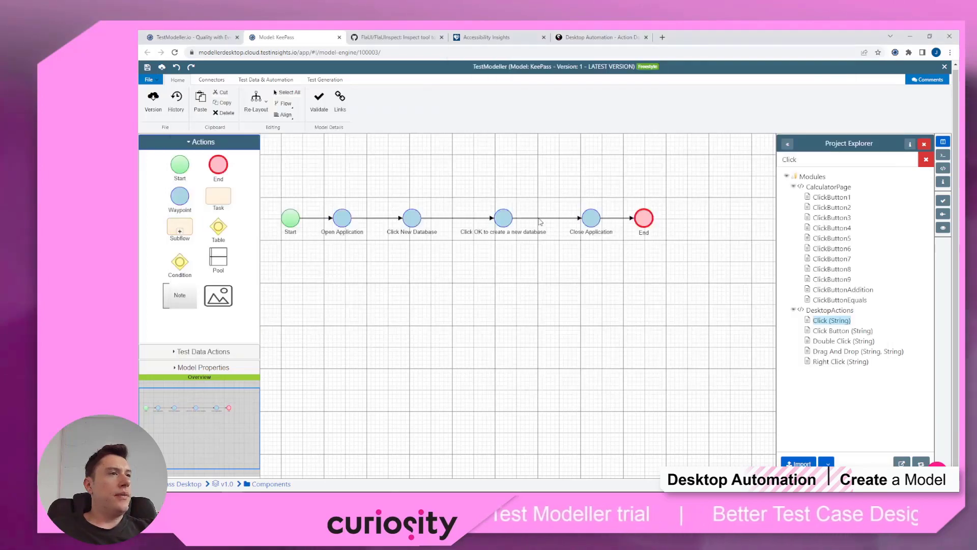
left_click(798, 464)
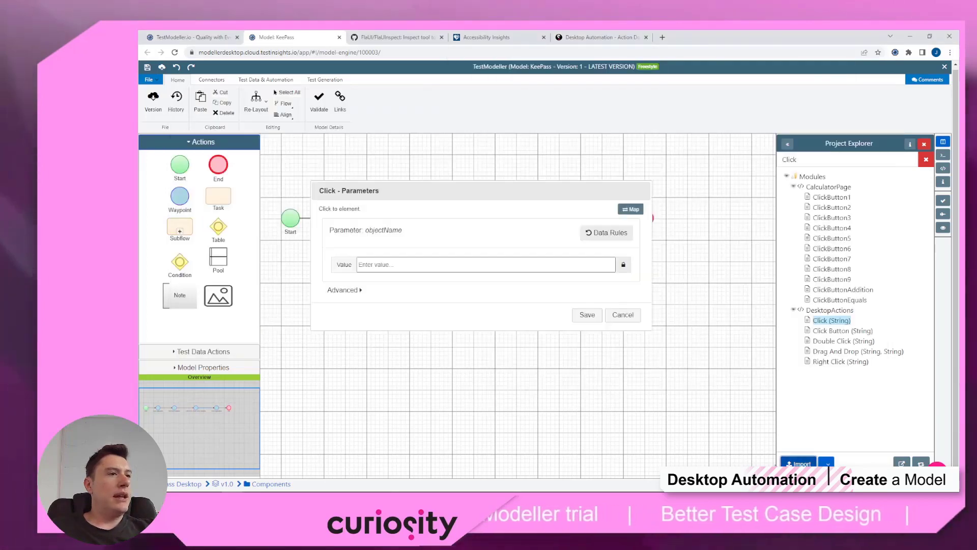
left_click(456, 266)
type("x")
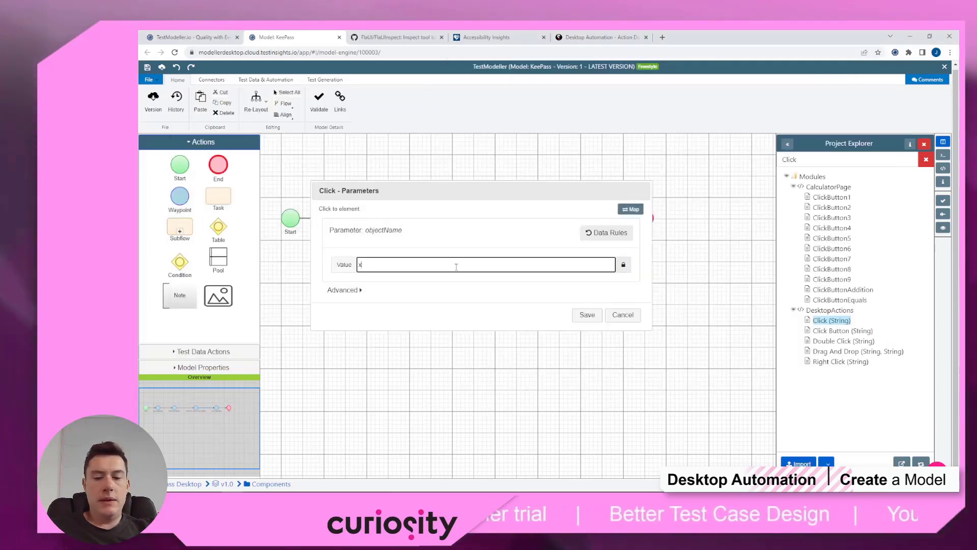
type("path:")
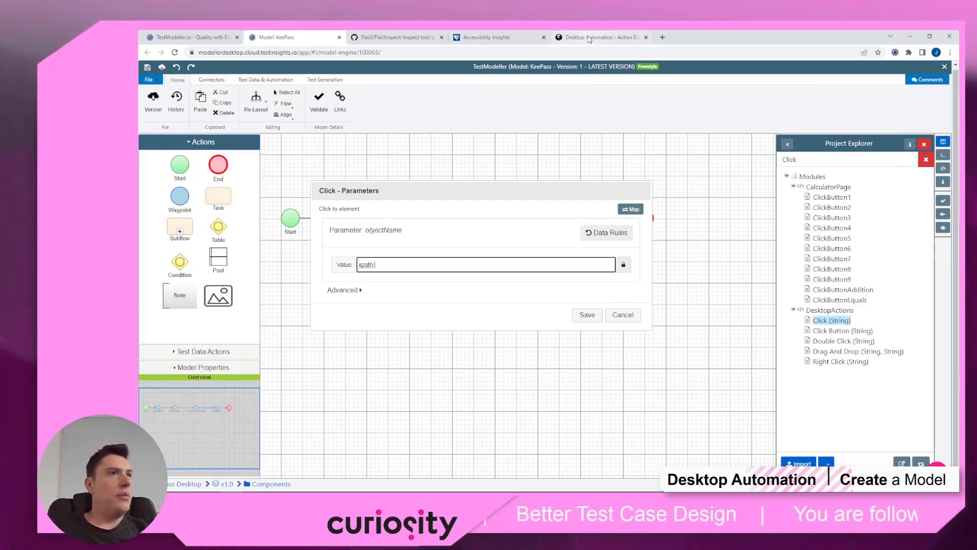
left_click(600, 37)
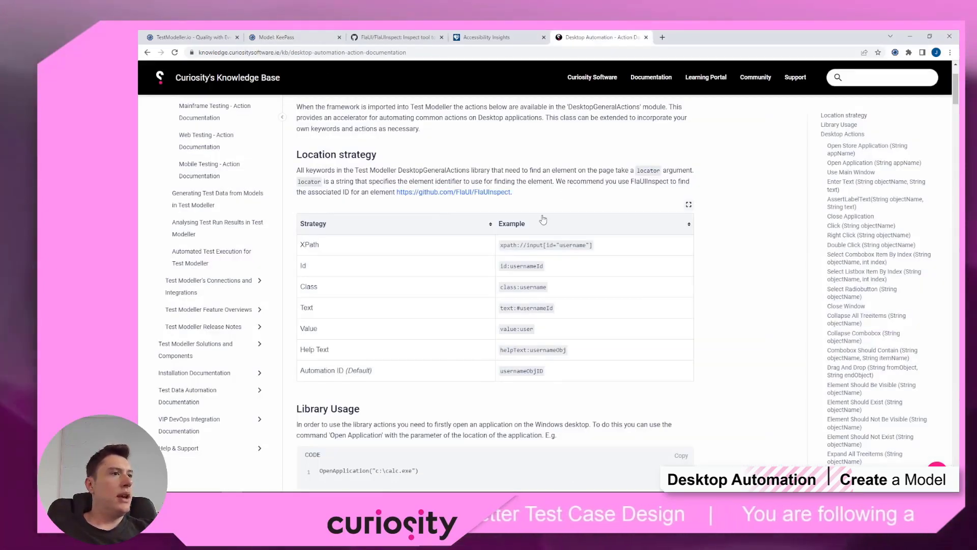
left_click(280, 38)
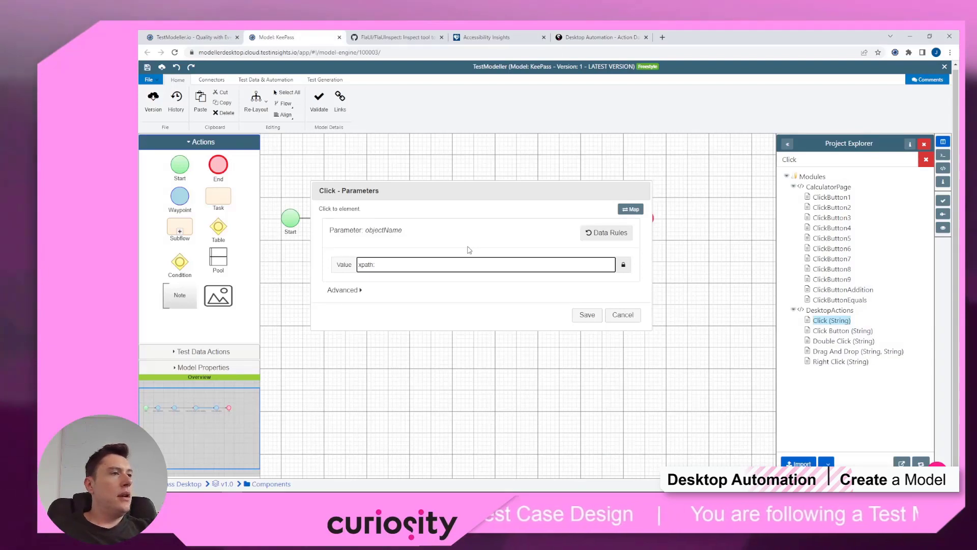
type("//Butto")
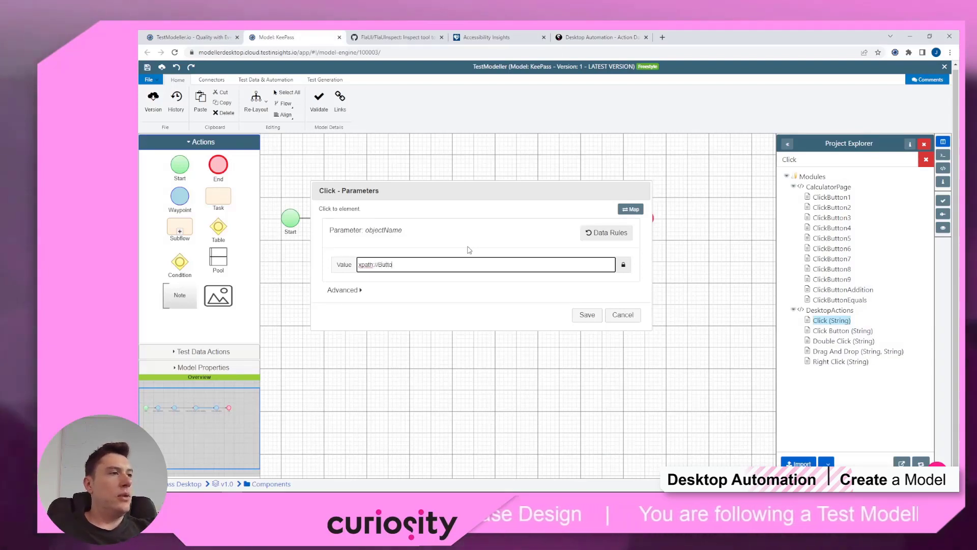
type("n[@N")
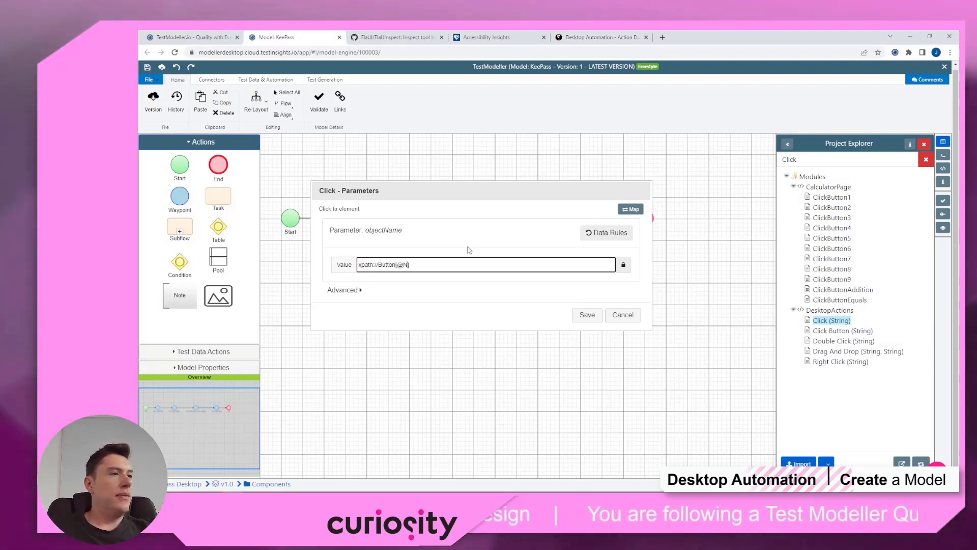
type("ame='Save'")
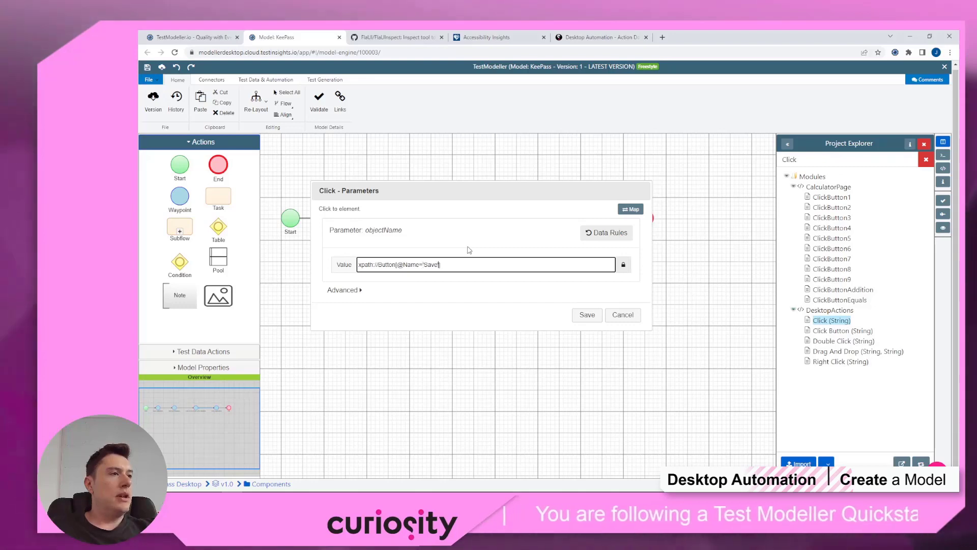
left_click(586, 314)
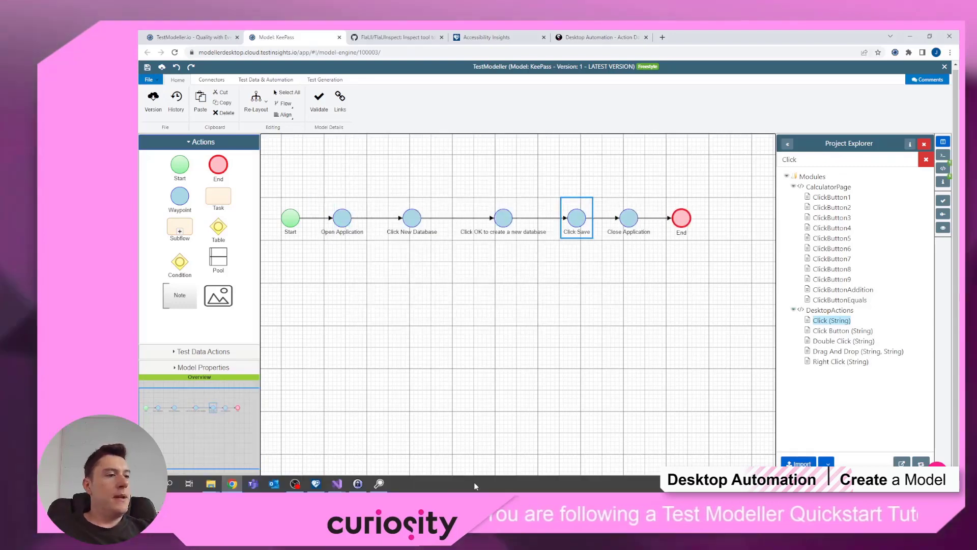
Step: Save the new KeePass database under the default name Database.kdbx
left_click(364, 488)
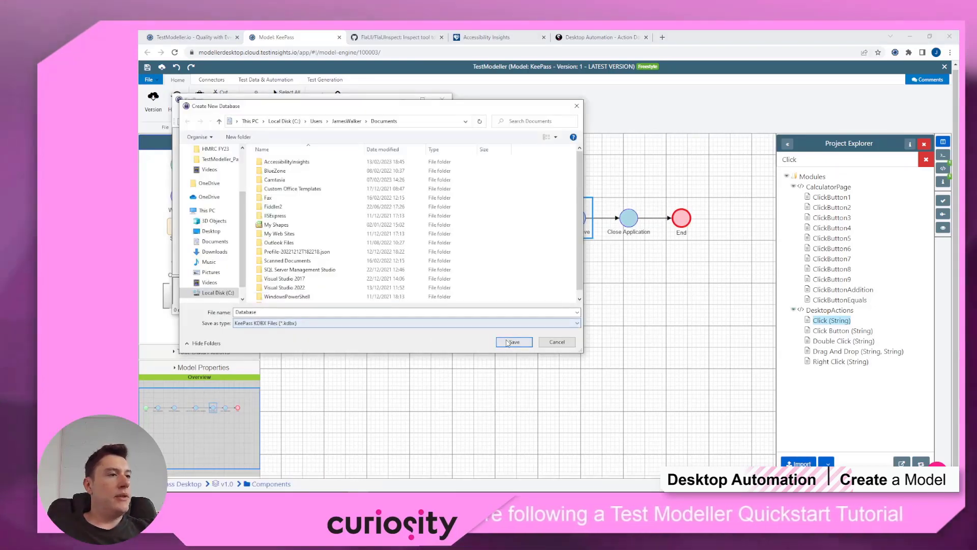
key("Return")
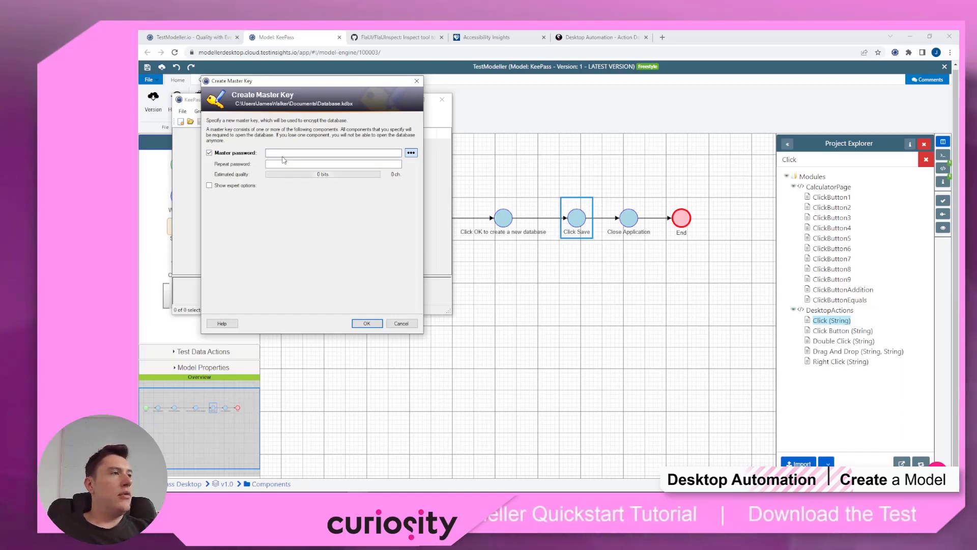
mouse_move(380, 483)
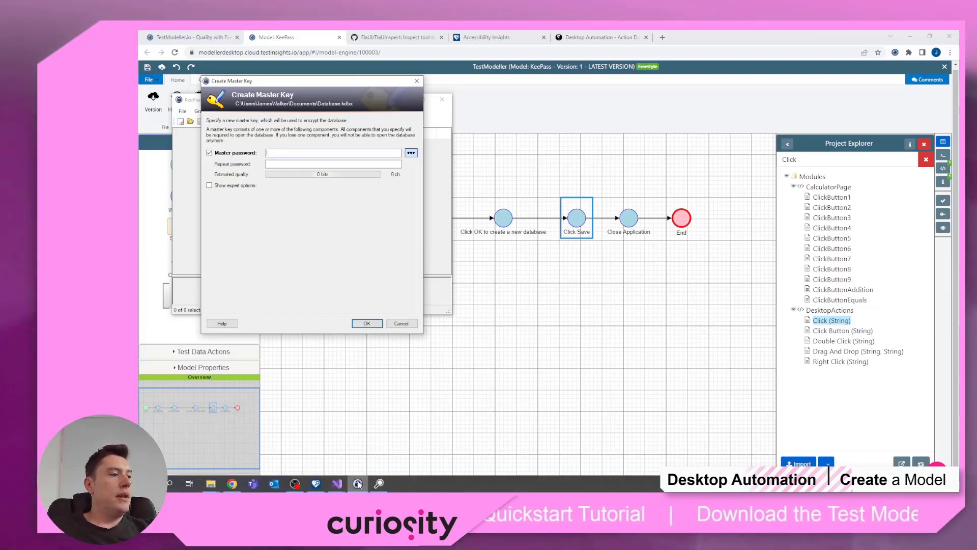
Step: Refresh FlaUInspect's element tree and expand KeePass MainForm down to the Create Master Key dialog
left_click(379, 484)
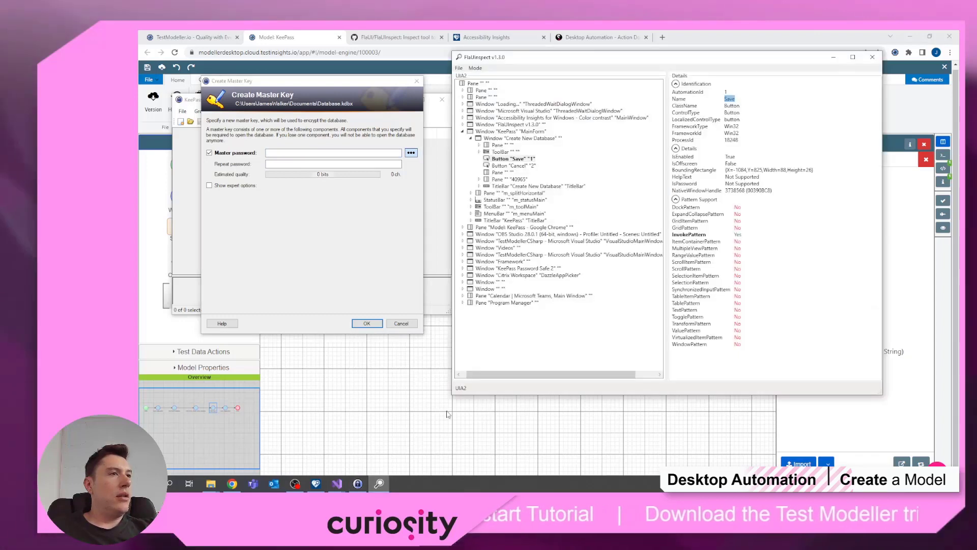
left_click(460, 68)
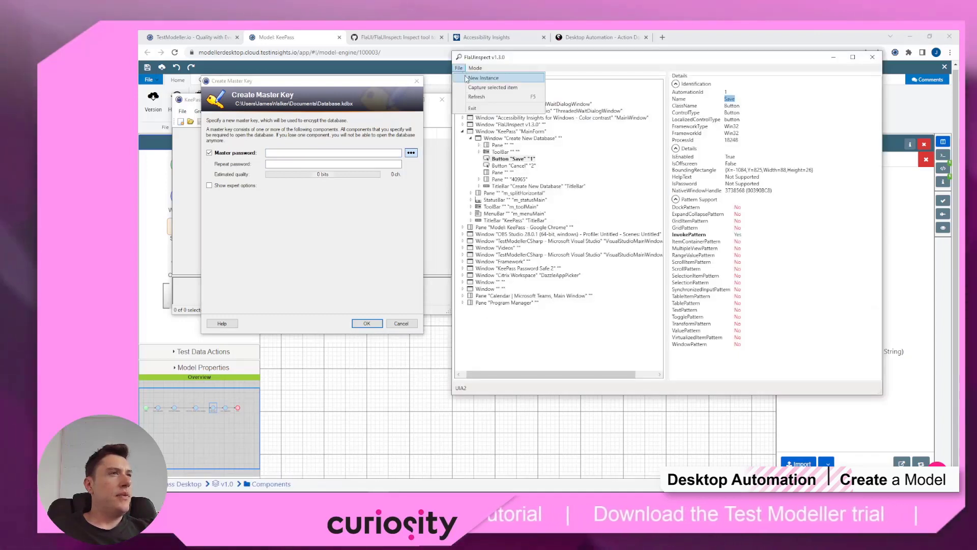
left_click(481, 97)
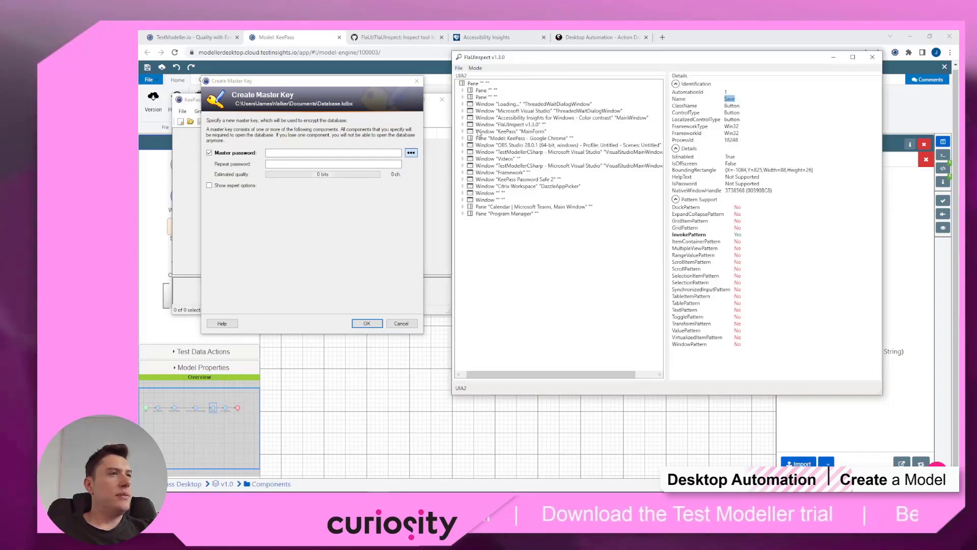
left_click(462, 131)
left_click(496, 132)
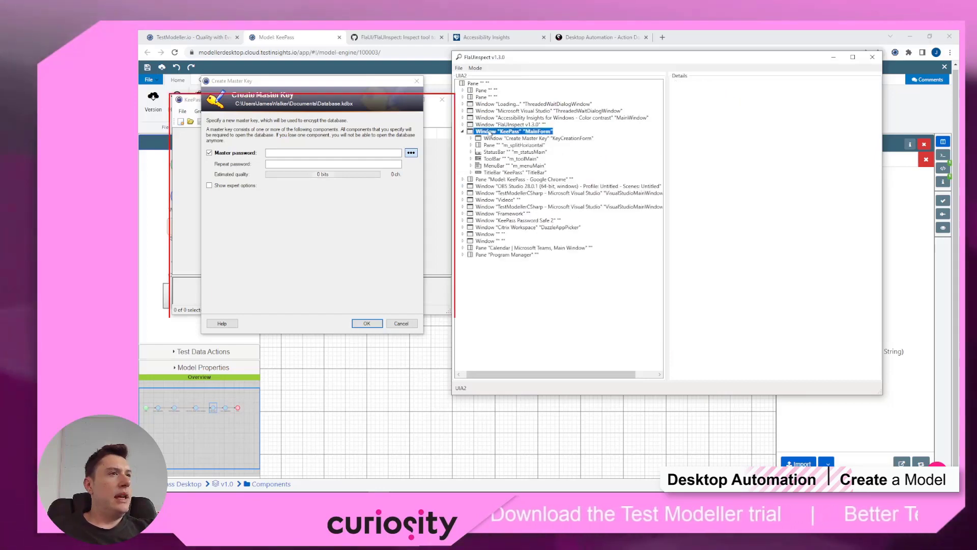
left_click(498, 138)
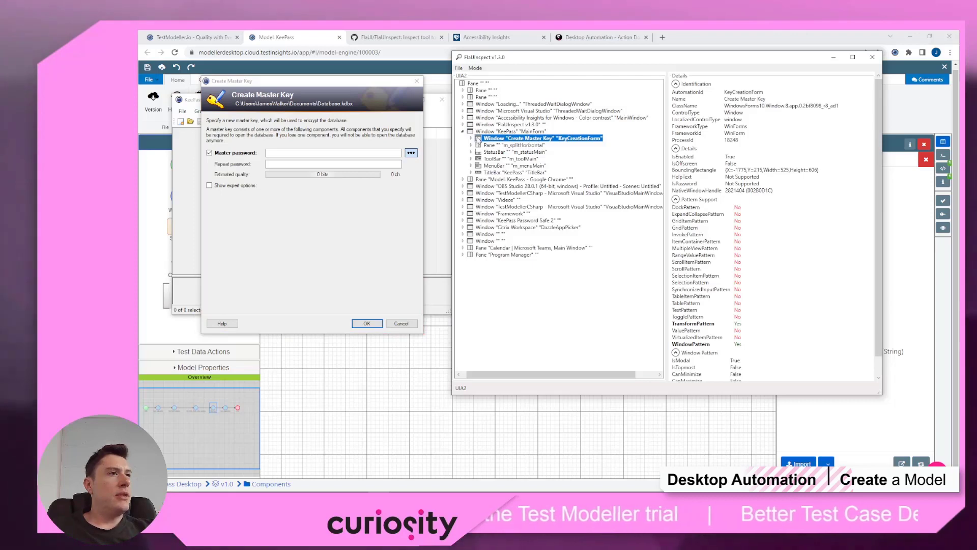
left_click(471, 139)
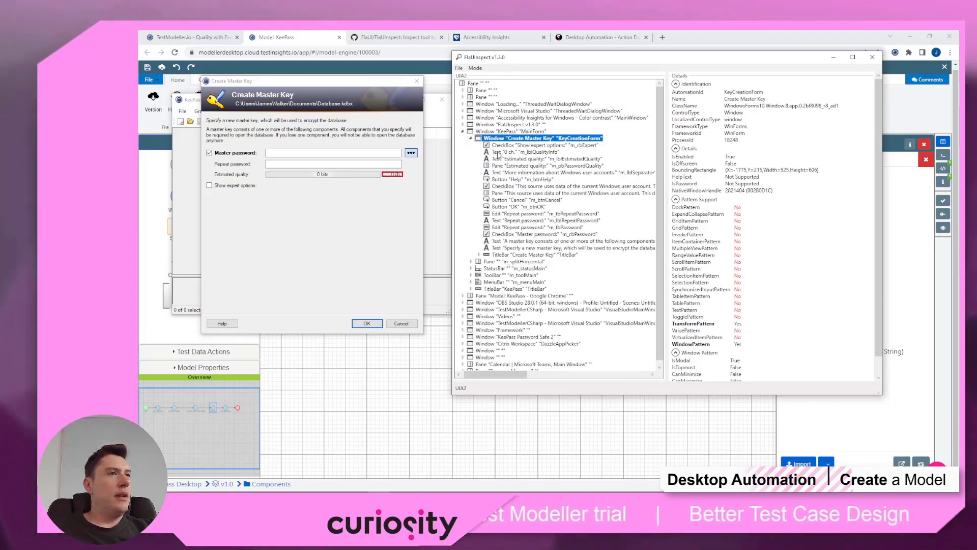
Step: Inspect the dialog's controls and confirm the Master password field's AutomationId is m_tbPassword
left_click(514, 159)
left_click(505, 180)
left_click(509, 200)
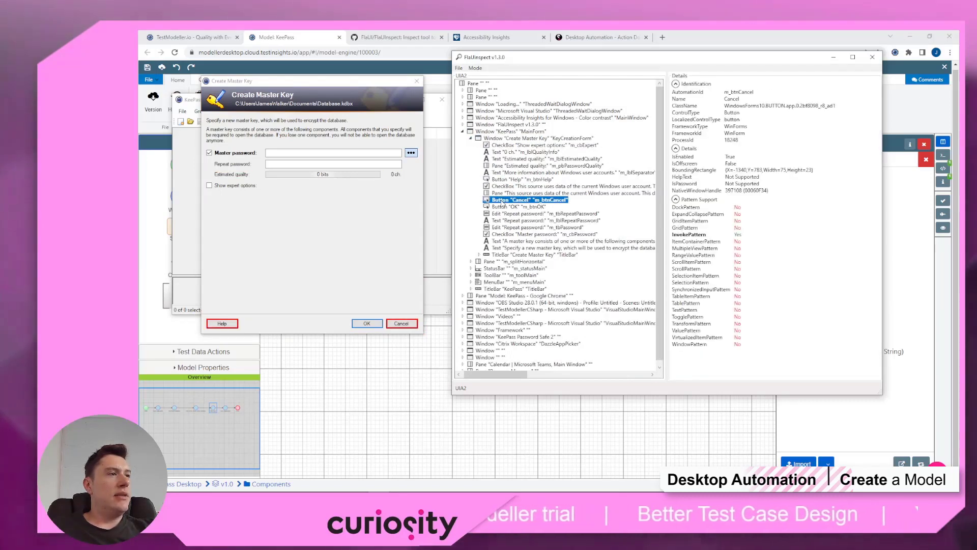
left_click(509, 214)
left_click(509, 227)
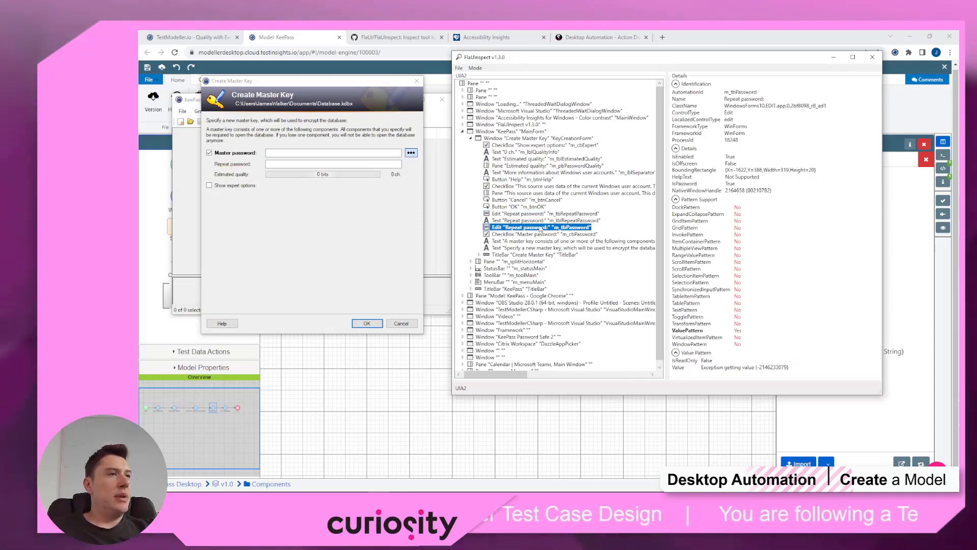
key("Up")
key("Down")
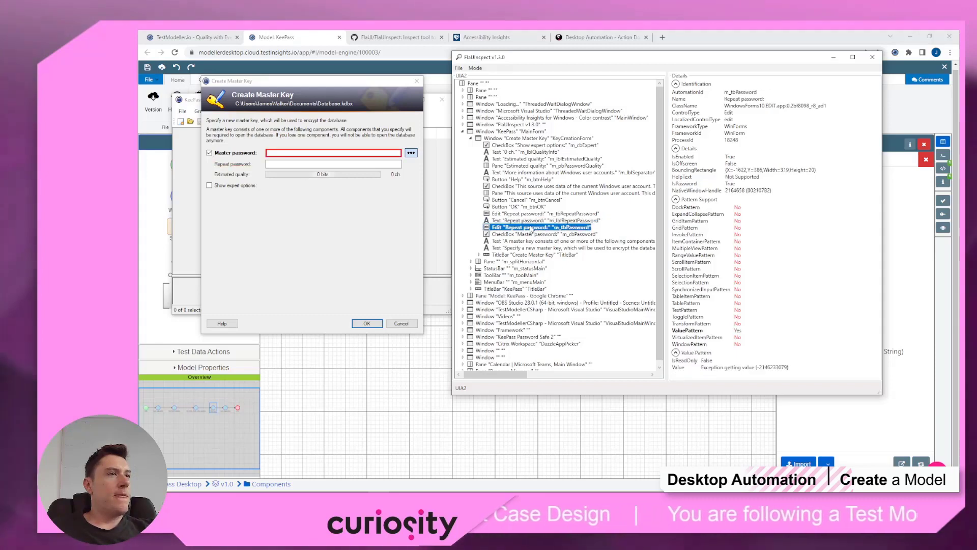
left_click(740, 93)
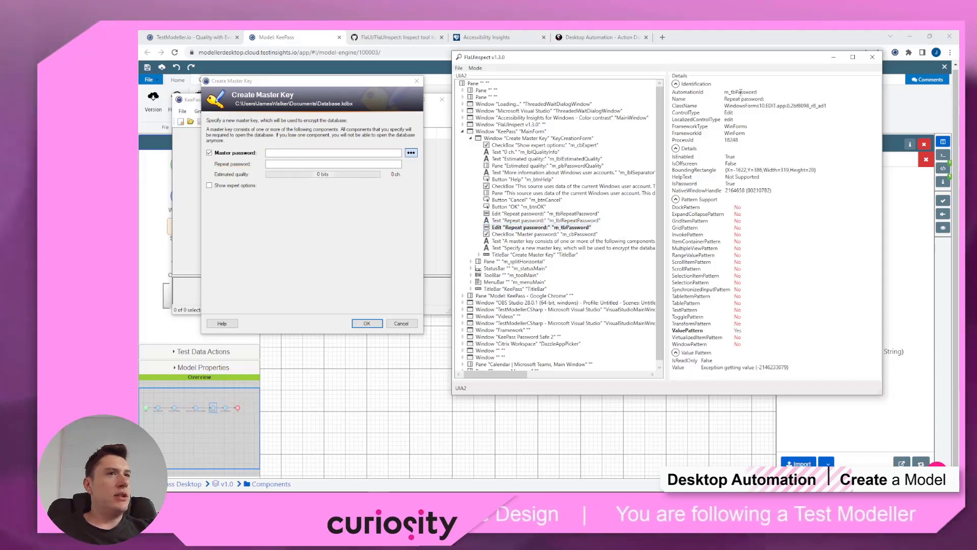
left_click(556, 229)
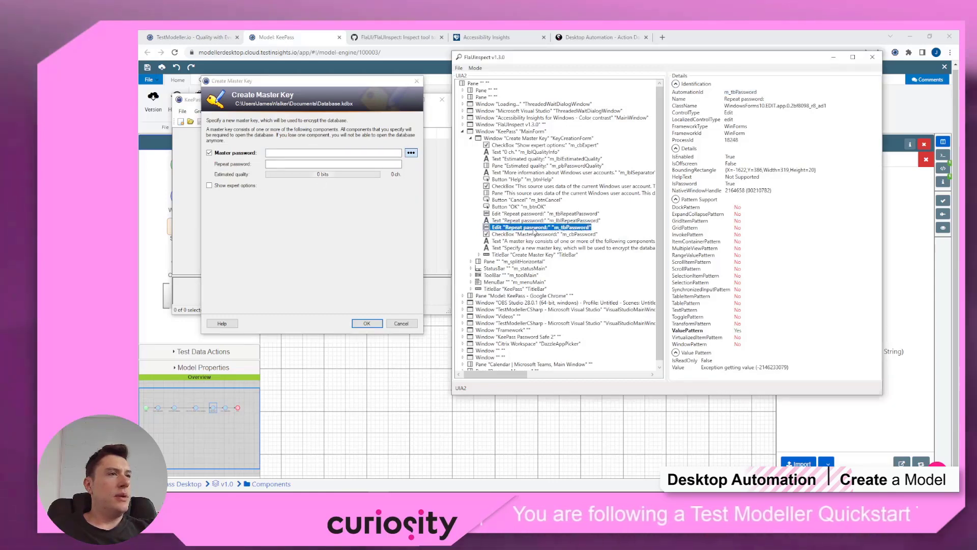
left_click(533, 221)
left_click(533, 228)
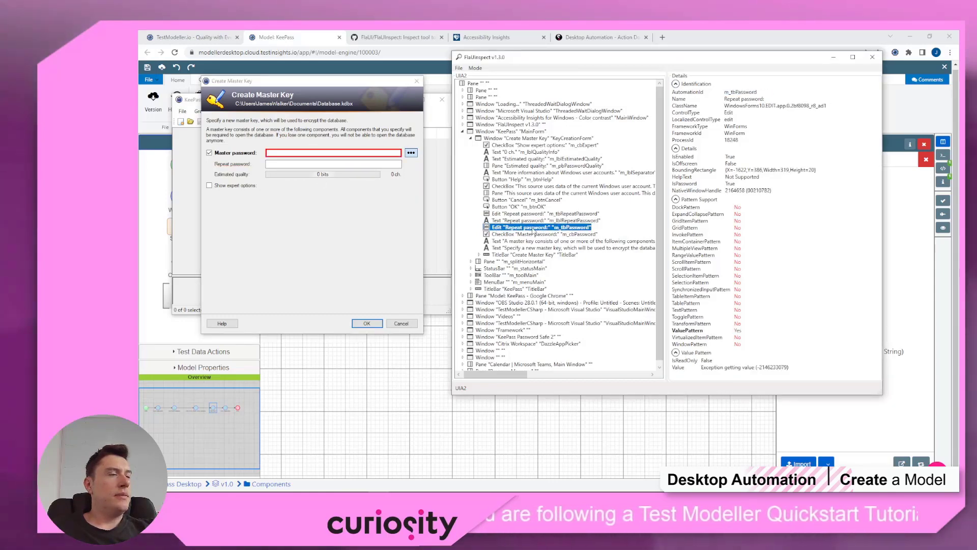
left_click(696, 44)
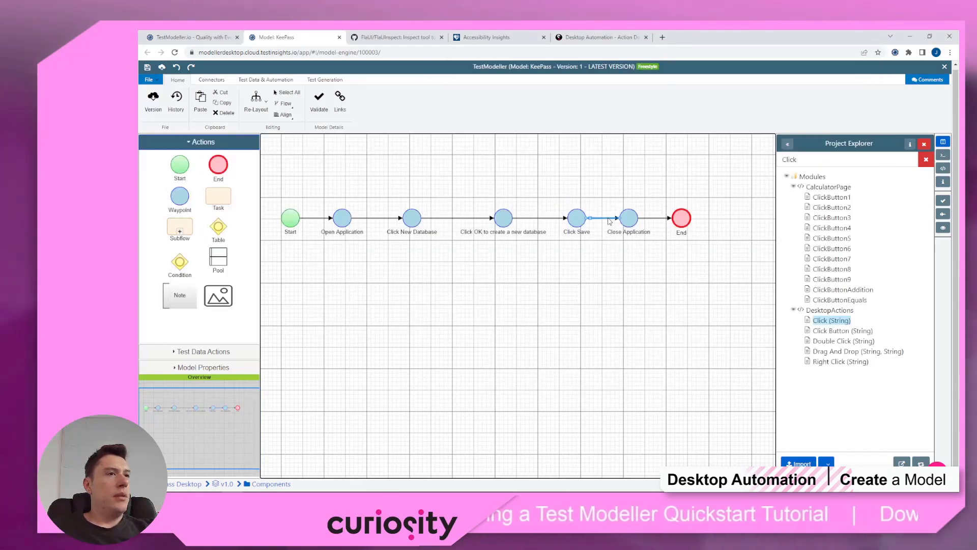
Step: Add an Enter Text step that types the master password into m_tbPassword, and name it 'Enter Password'
left_click(827, 163)
type("Sen")
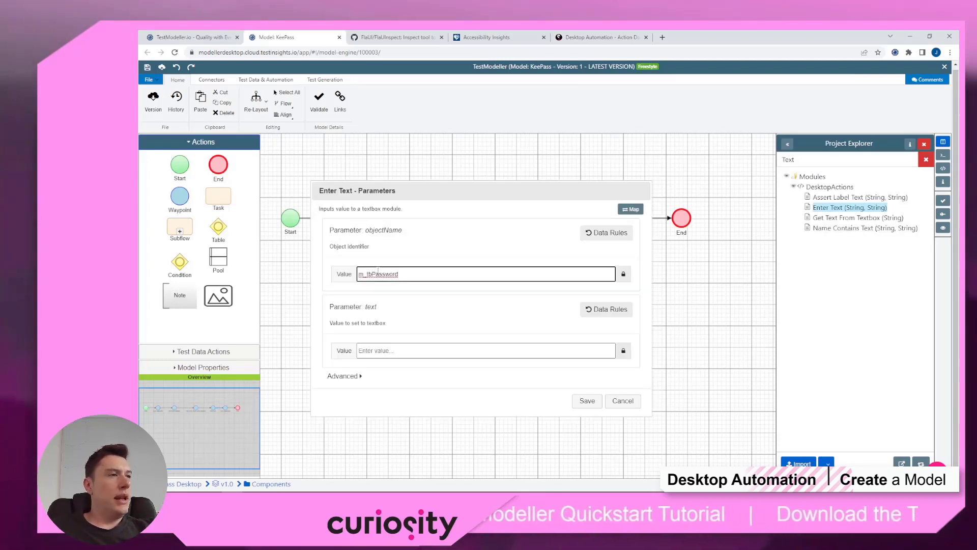
left_click(409, 351)
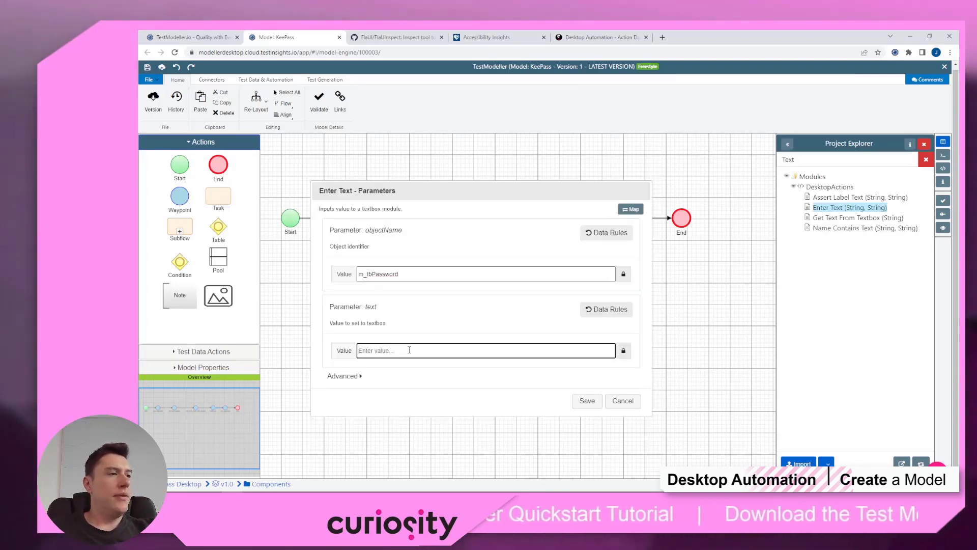
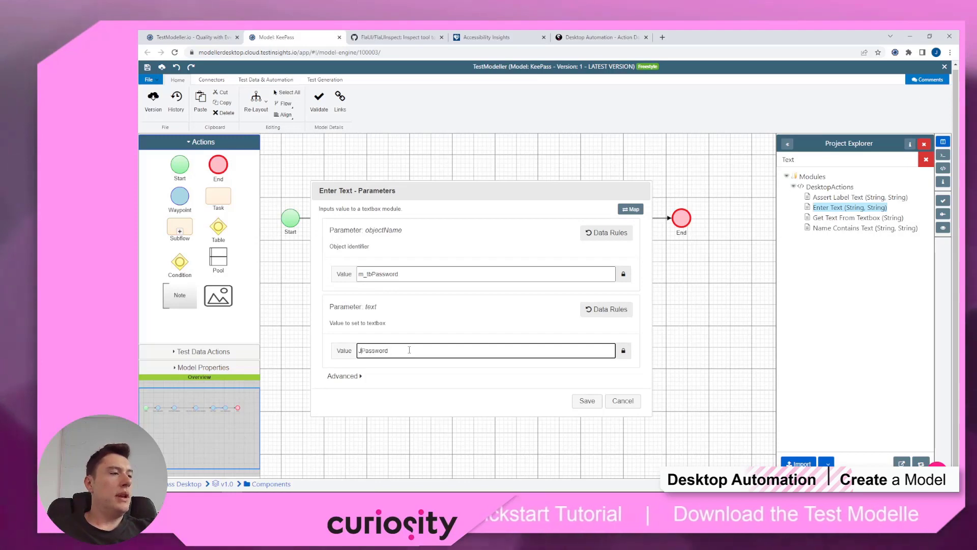
left_click(587, 401)
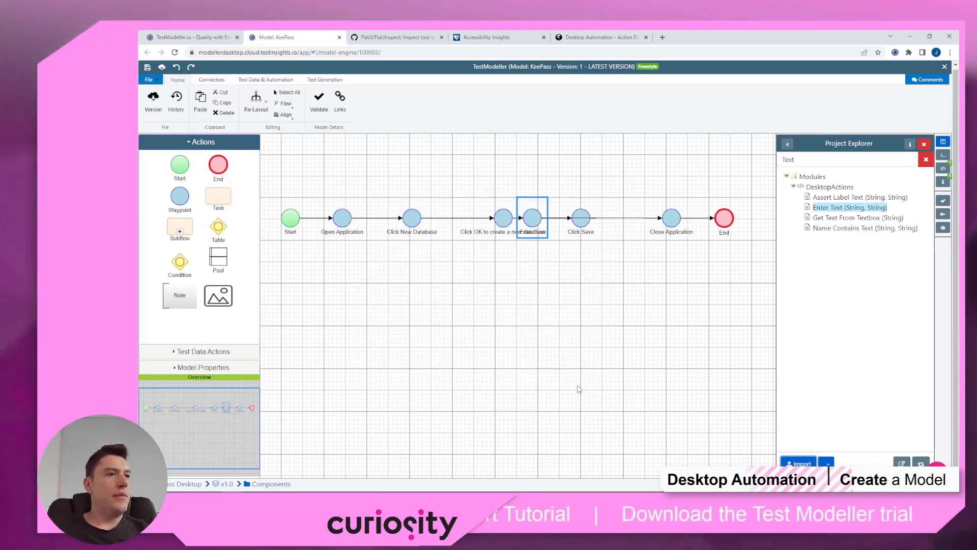
double_click(632, 232)
type("Enter Passw")
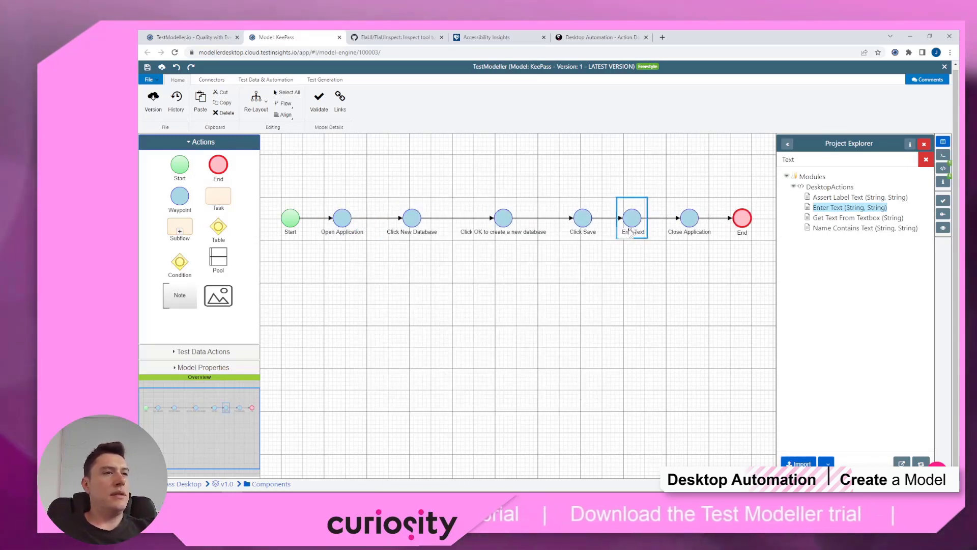
type("ord")
left_click(613, 303)
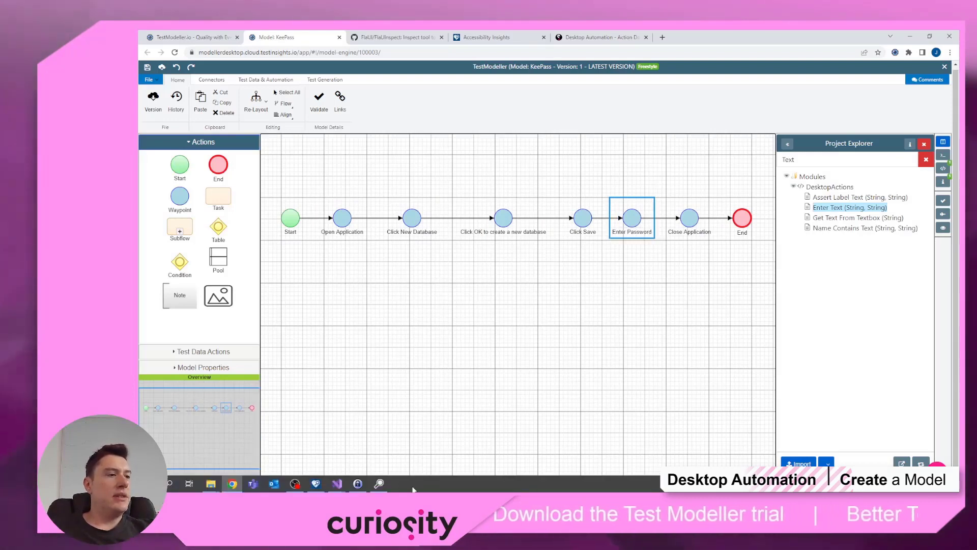
left_click(363, 482)
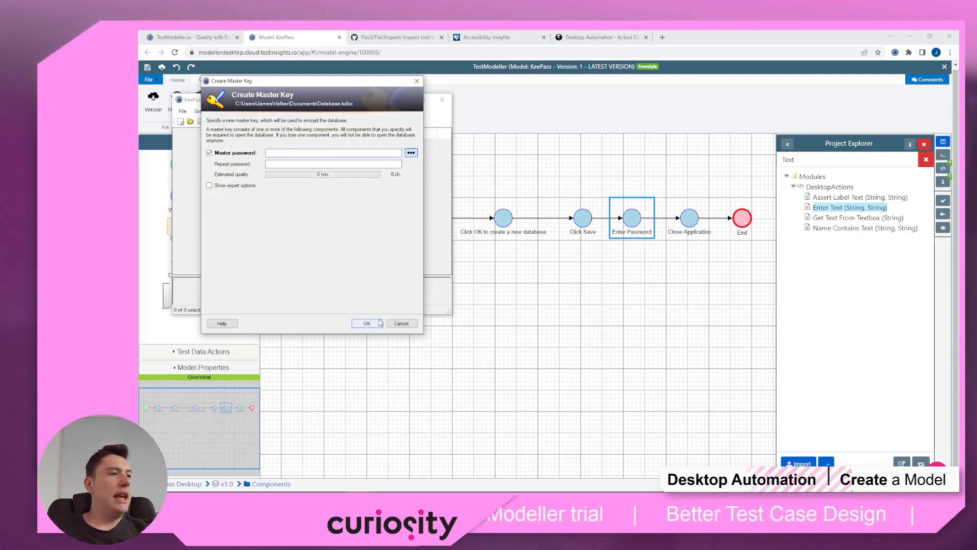
left_click(637, 194)
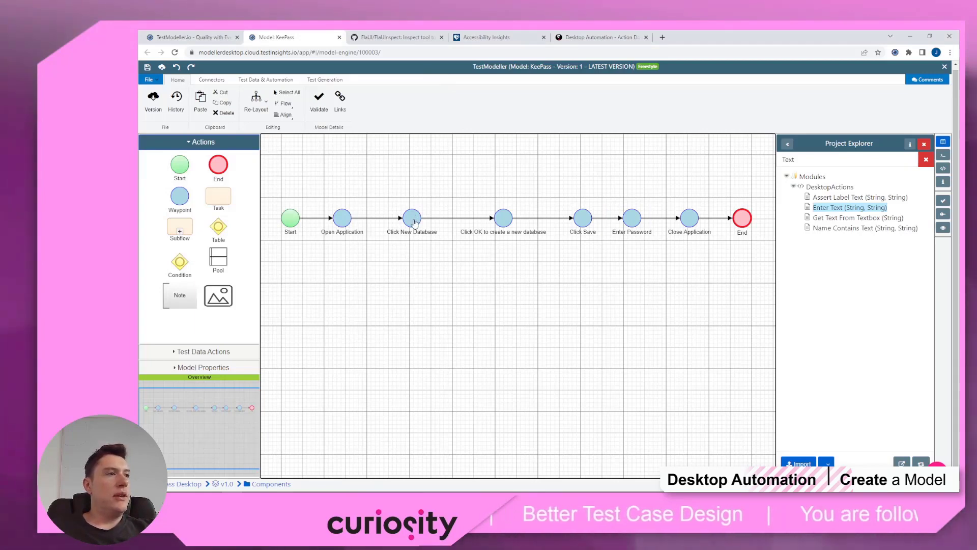
left_click(343, 219)
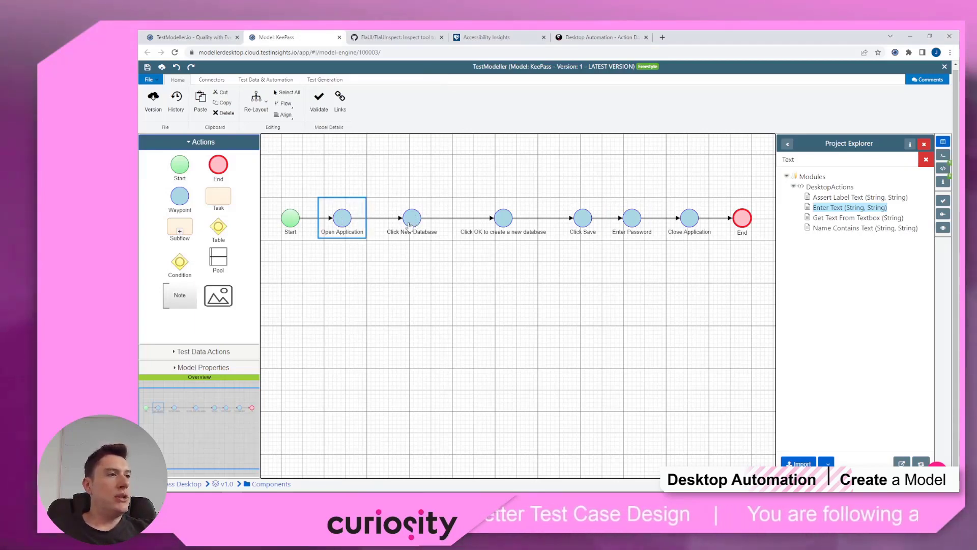
left_click(409, 224)
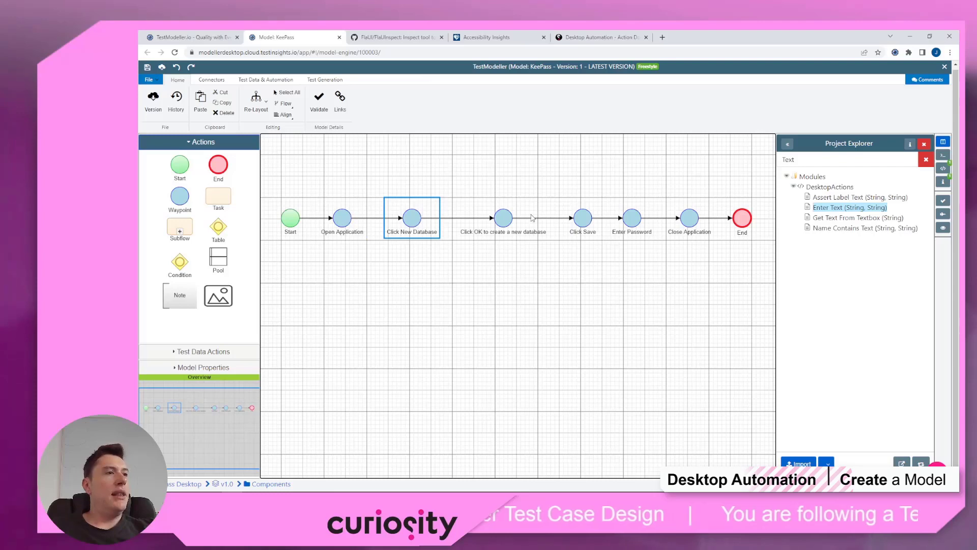
left_click(631, 220)
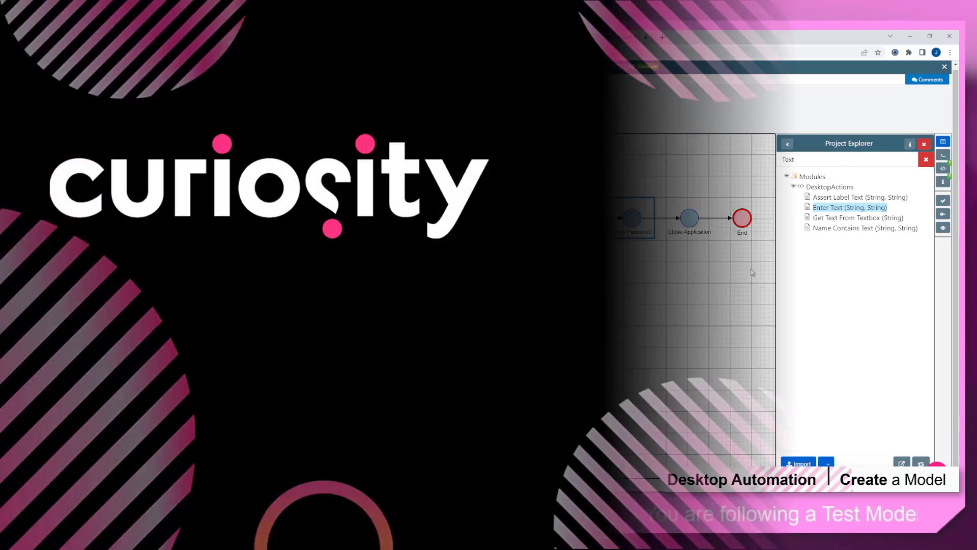